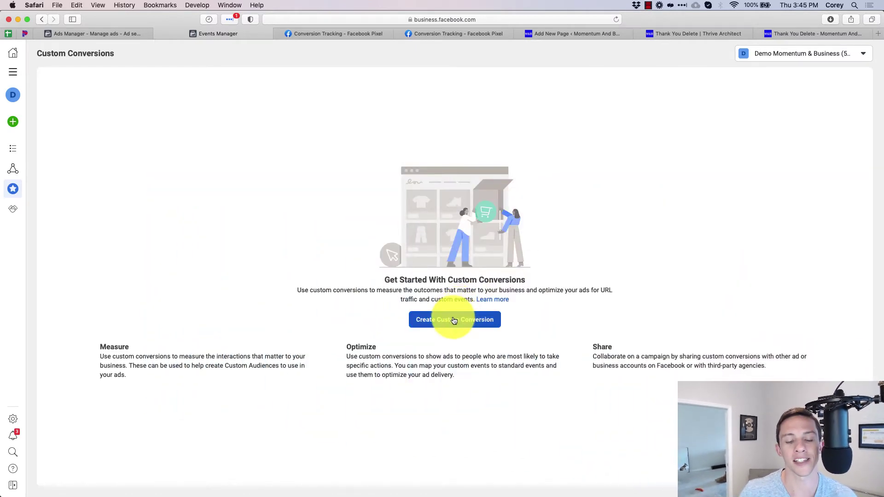
- Open a new custom conversion form and go to its URL keywords rule
left_click(455, 319)
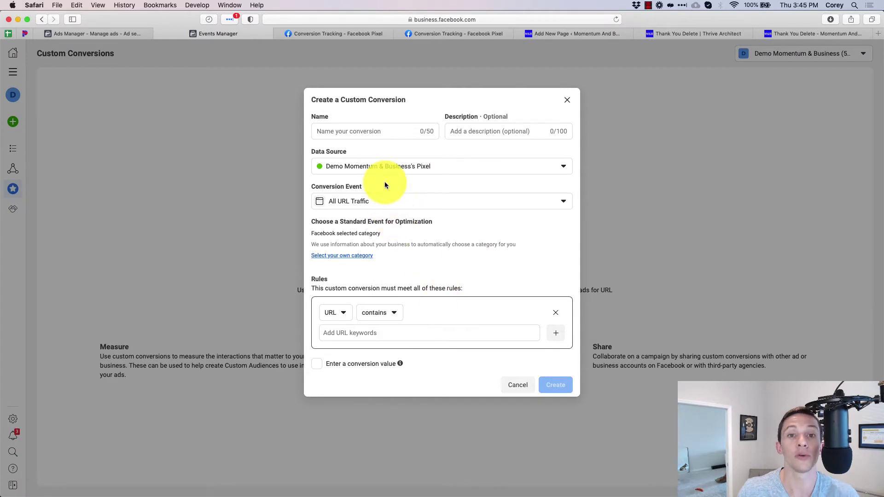
left_click(327, 334)
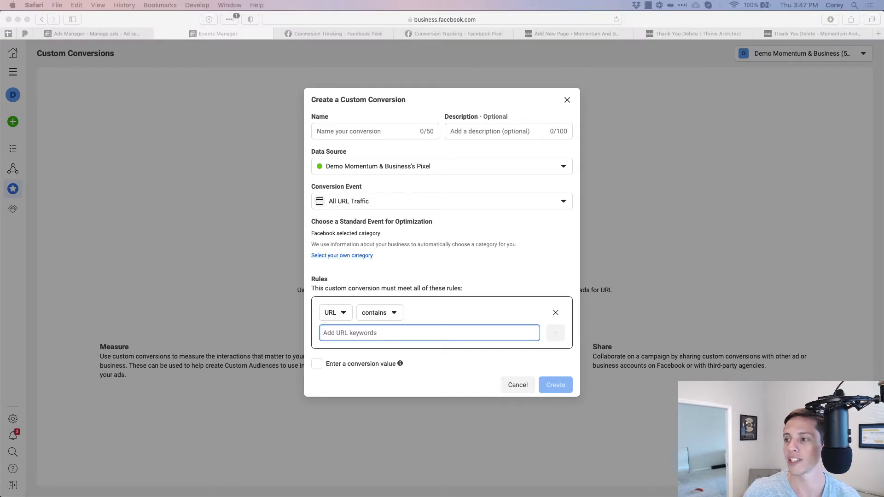
- Switch to the TextEdit note, highlight the fbq('track', 'Lead') line, and move the note out of the way
key("super+Tab")
left_click_drag(496, 117, 405, 23)
left_click_drag(427, 70, 327, 69)
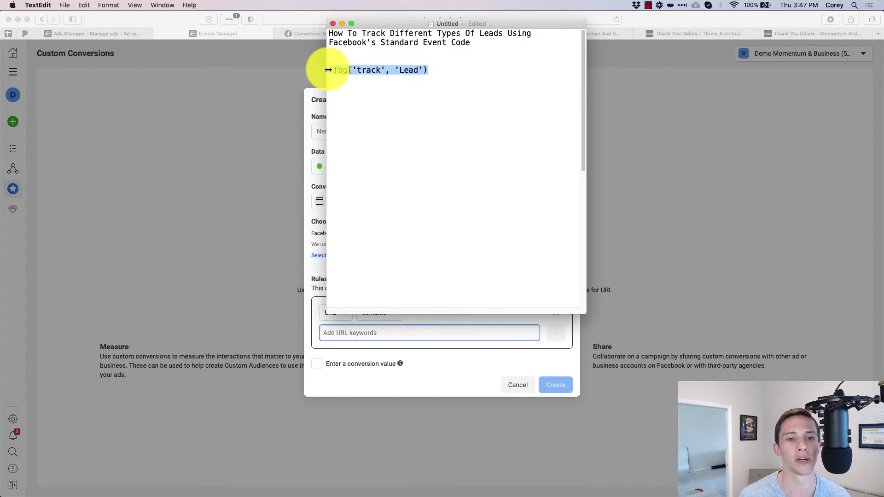
left_click_drag(327, 70, 322, 70)
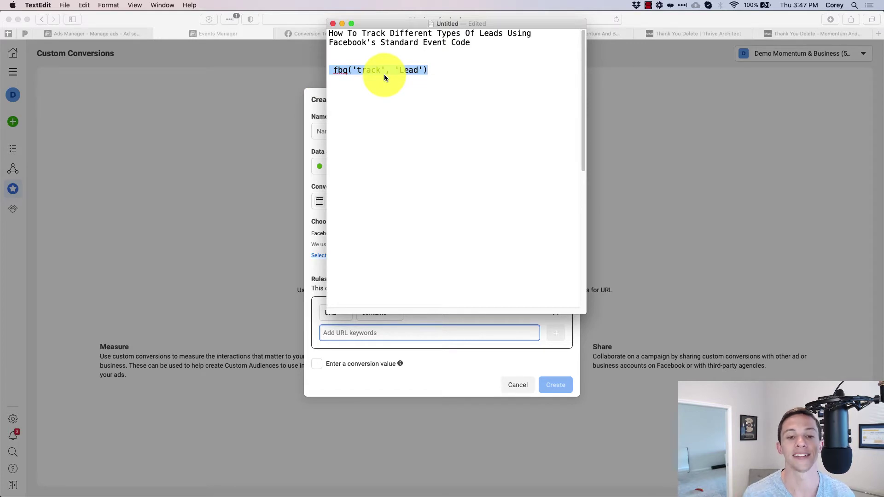
left_click_drag(464, 28, 883, 28)
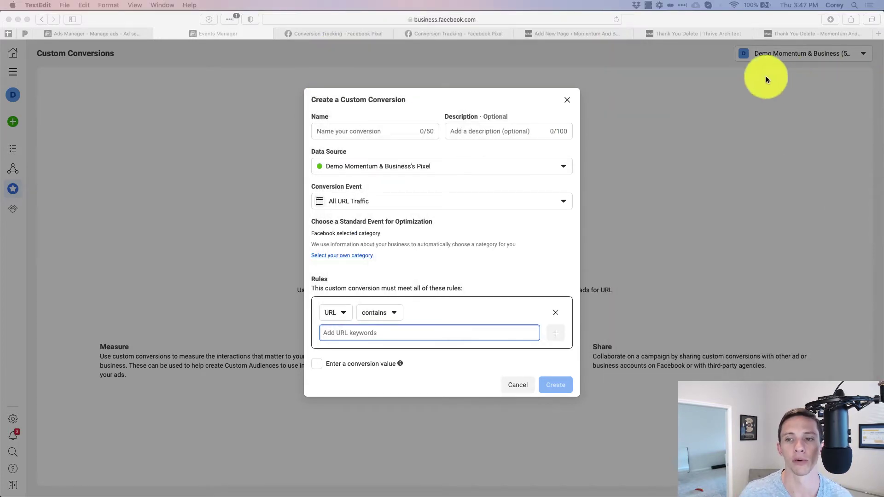
- View the live Thank You page, then return to Events Manager and discard the unfinished custom conversion
left_click(782, 35)
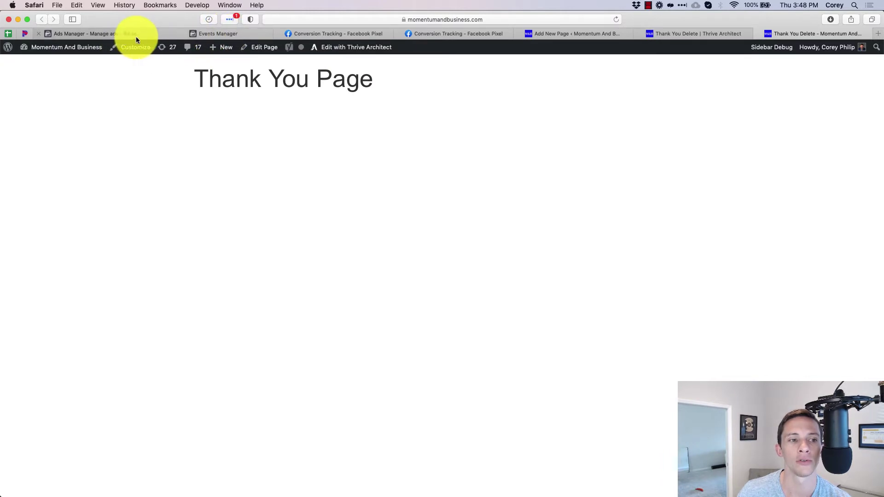
left_click(219, 35)
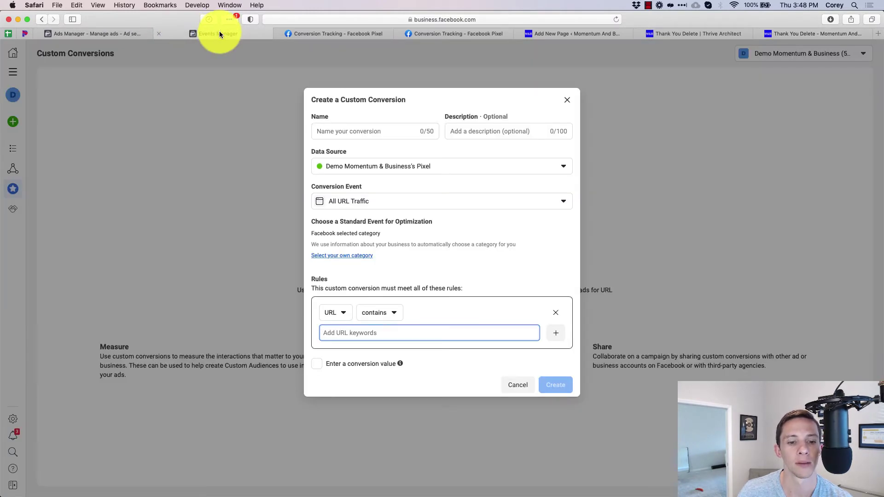
left_click(567, 99)
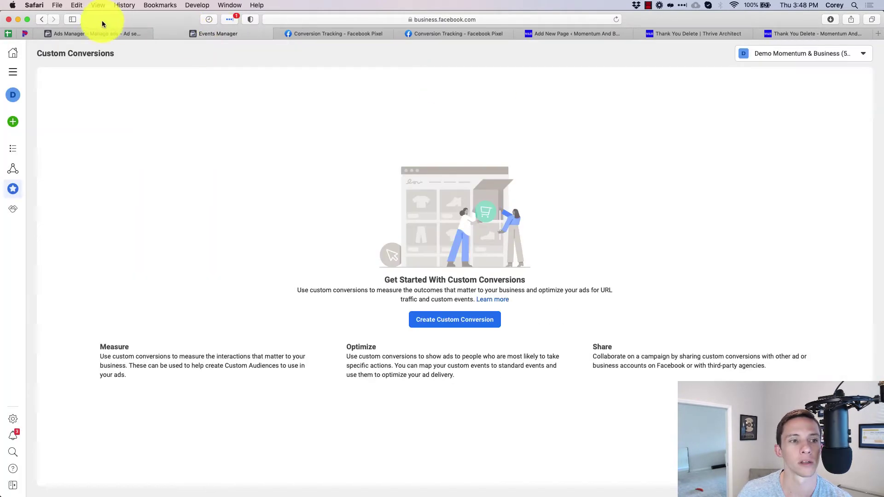
left_click(42, 19)
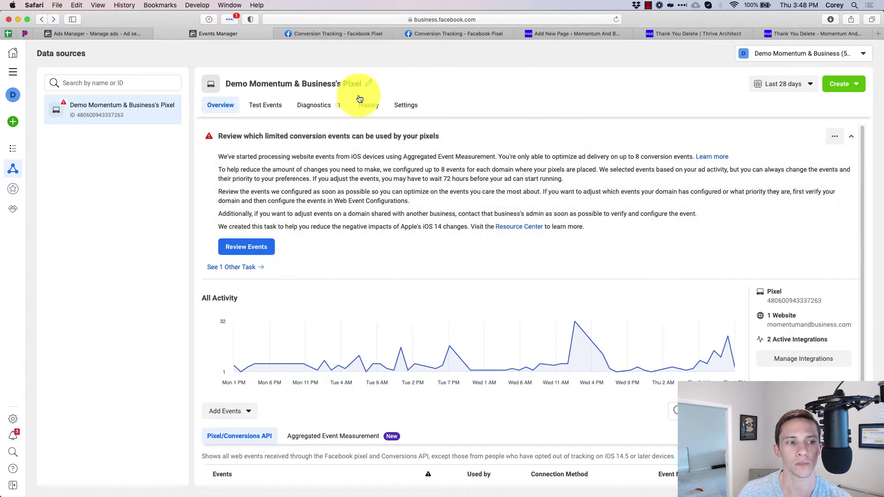
left_click(13, 72)
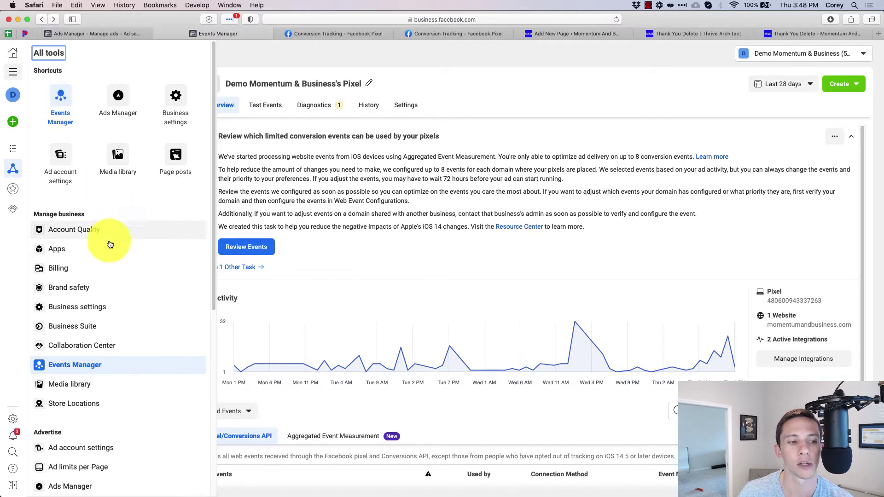
left_click(517, 220)
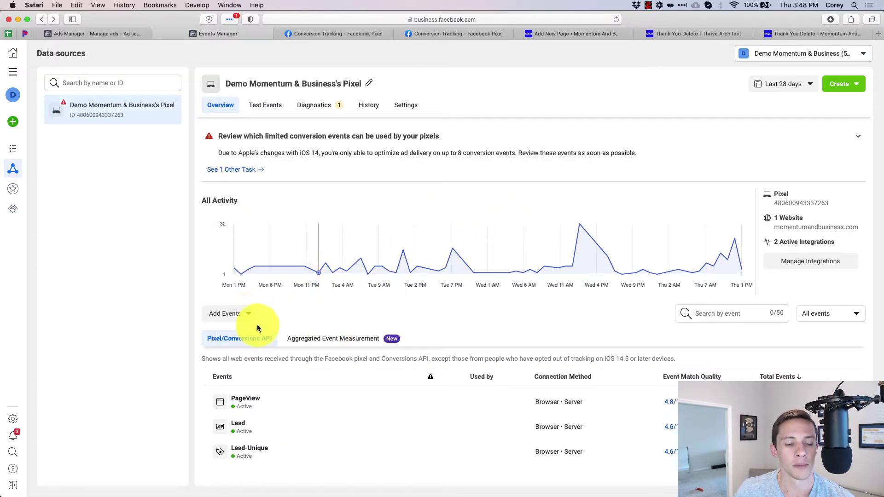
- Add events from a new website with manual code installation, continuing to the developer instructions for installing events using code
left_click(247, 314)
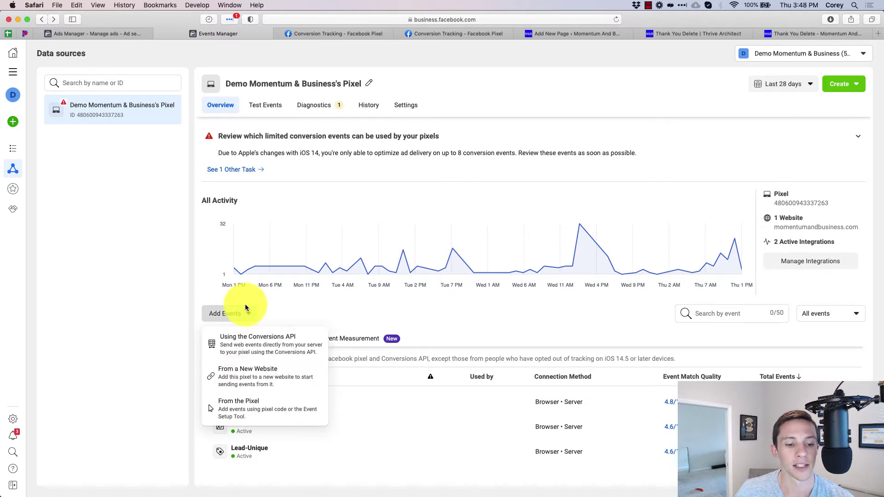
left_click(259, 373)
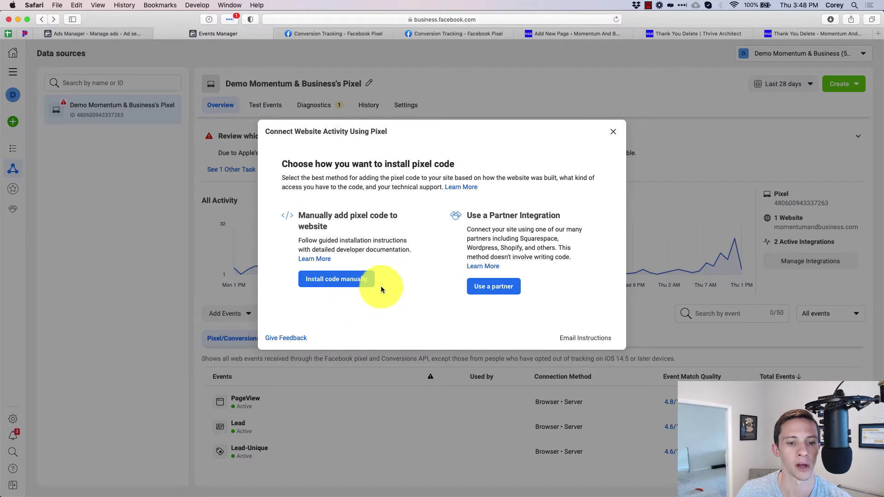
left_click(351, 284)
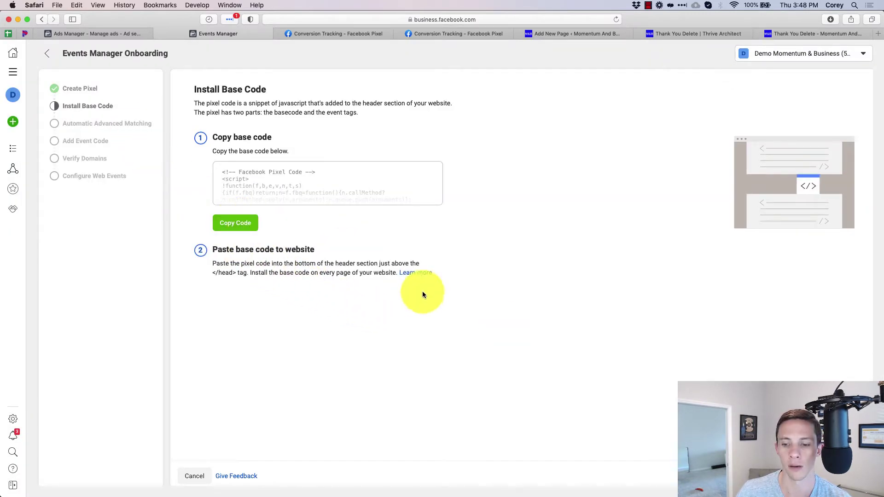
left_click(847, 476)
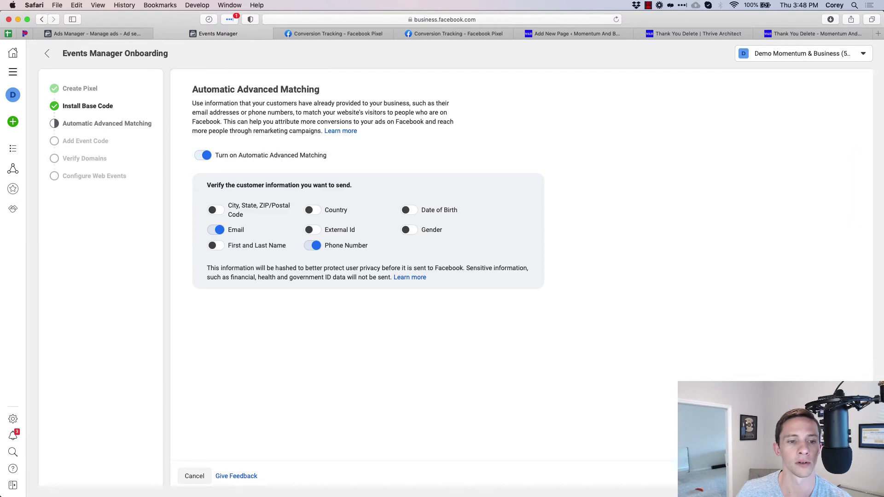
left_click(847, 476)
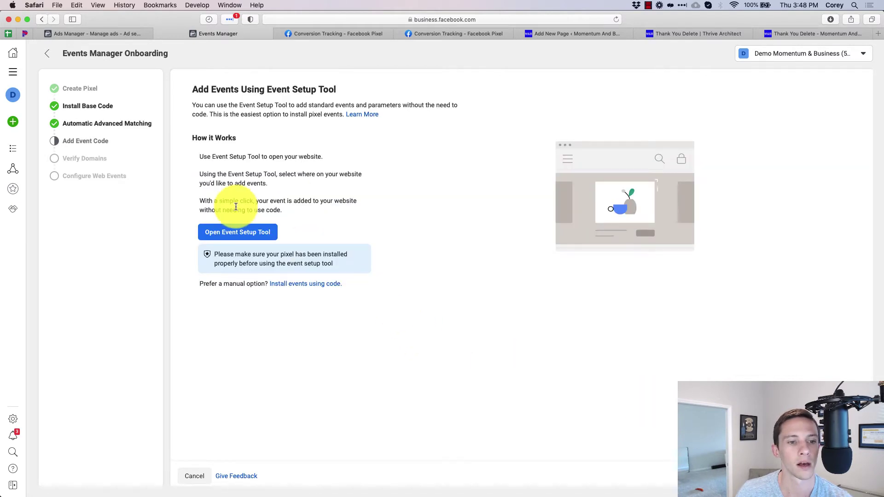
left_click(304, 284)
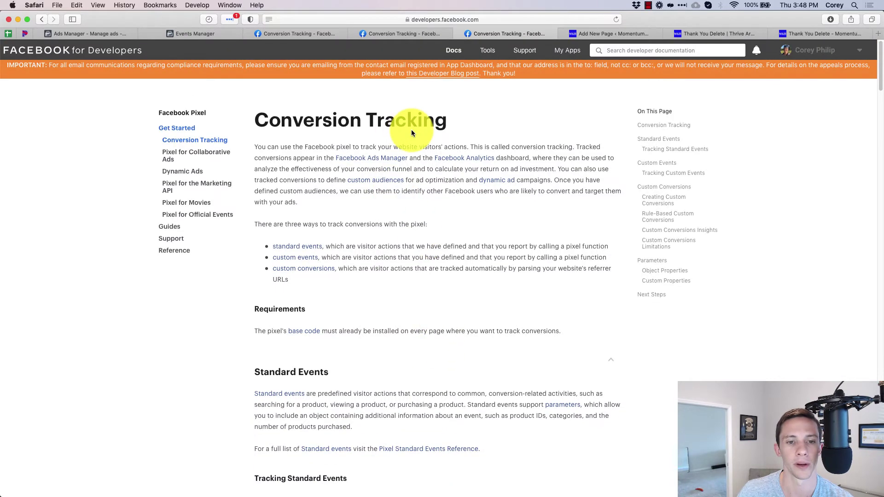
- Examine the Conversion Tracking documentation on standard events, custom conversions and the object properties available as parameters
scroll(422, 261, "down", 10)
scroll(554, 256, "up", 4)
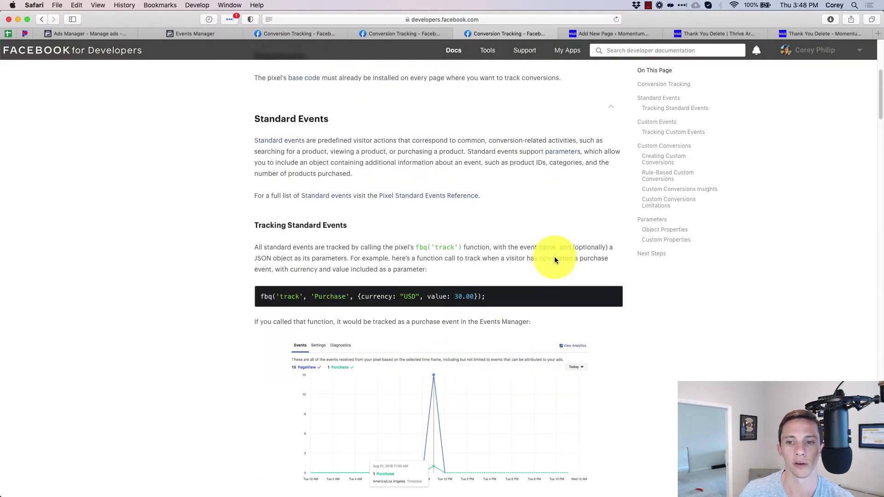
left_click(648, 108)
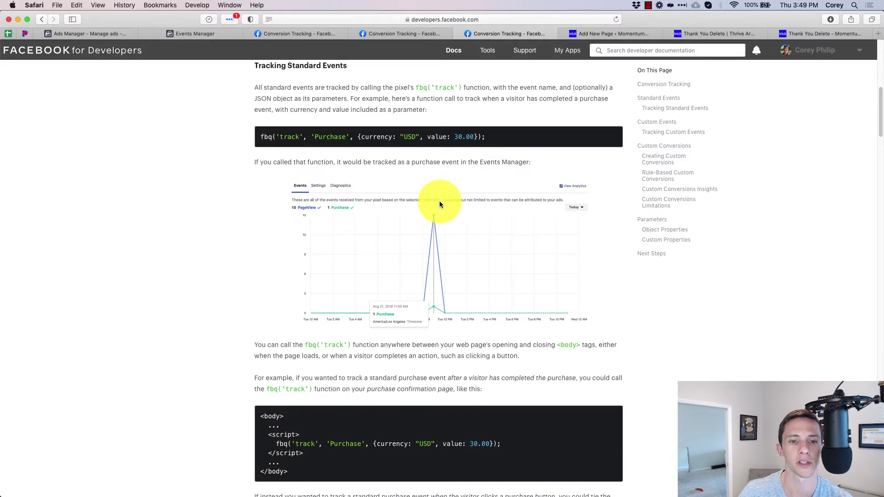
scroll(344, 283, "down", 20)
scroll(334, 331, "down", 20)
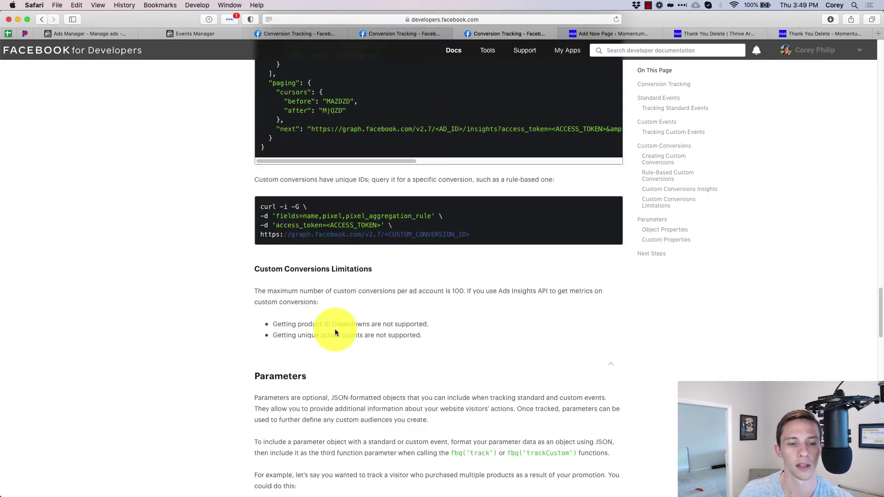
scroll(452, 374, "down", 10)
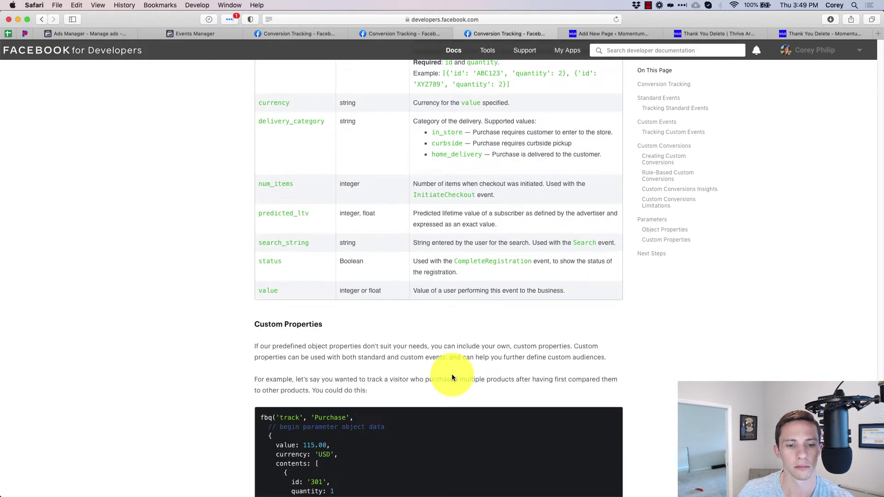
scroll(452, 374, "up", 20)
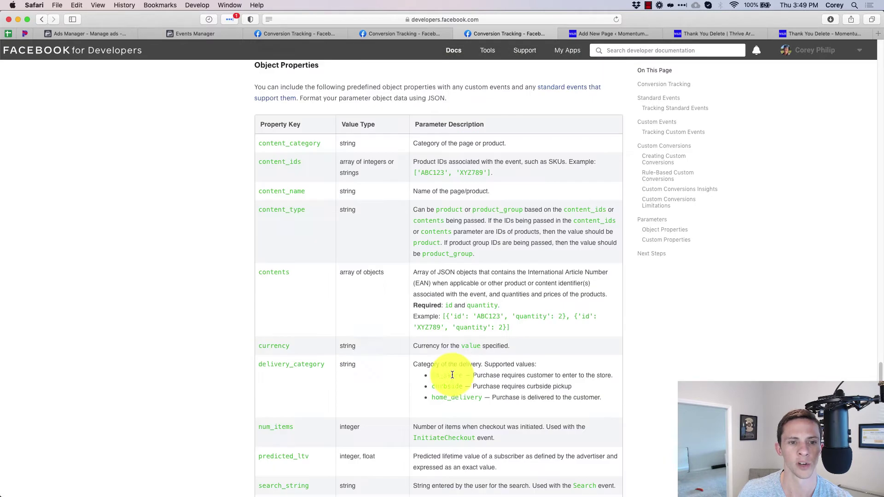
scroll(460, 294, "up", 2)
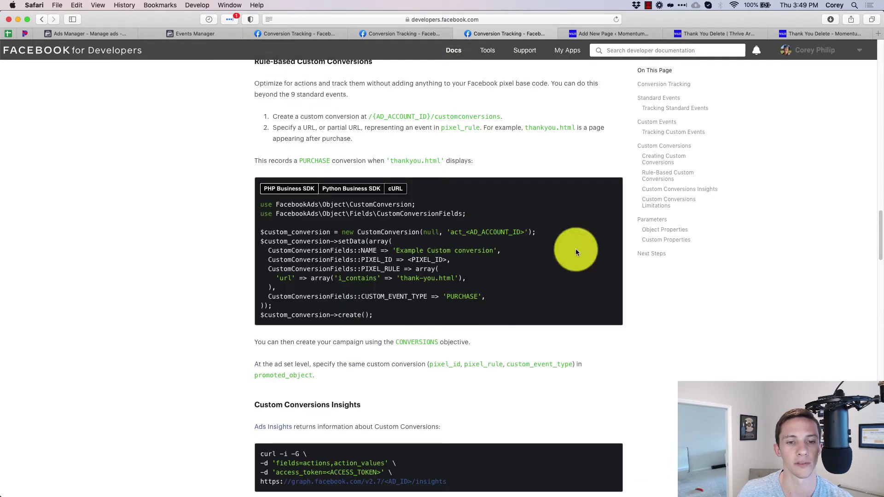
- Switch to the TextEdit note and review the basic Lead code and the version with the content_name parameter
key("super+Tab")
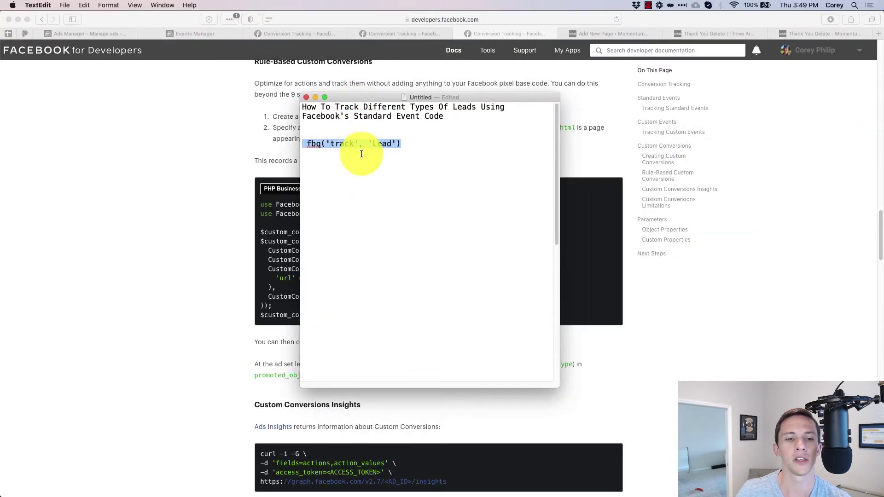
left_click(357, 150)
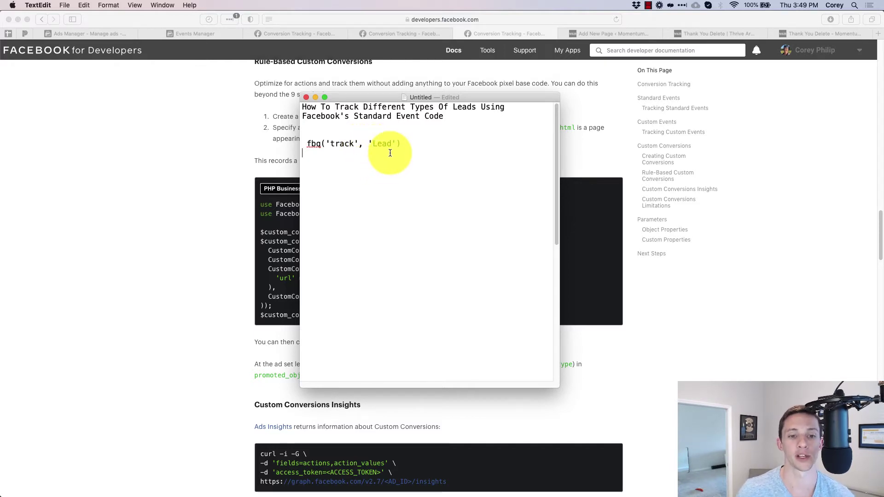
left_click_drag(308, 144, 402, 146)
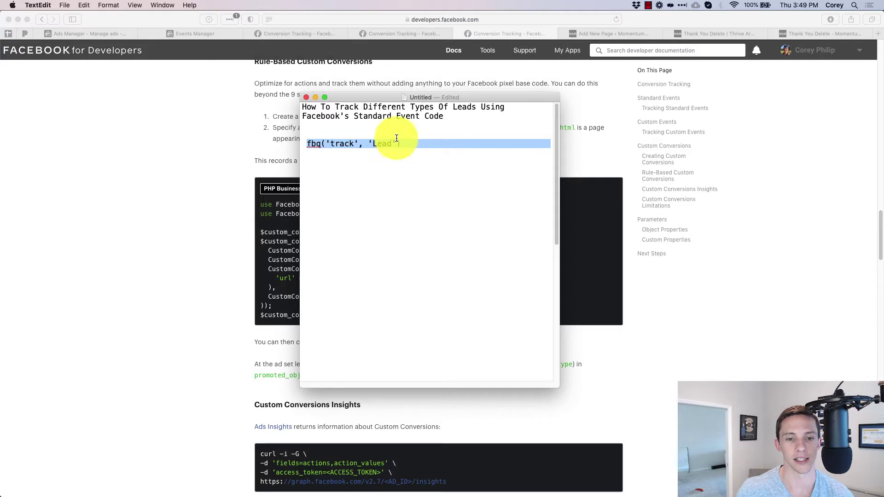
scroll(399, 143, "down", 1)
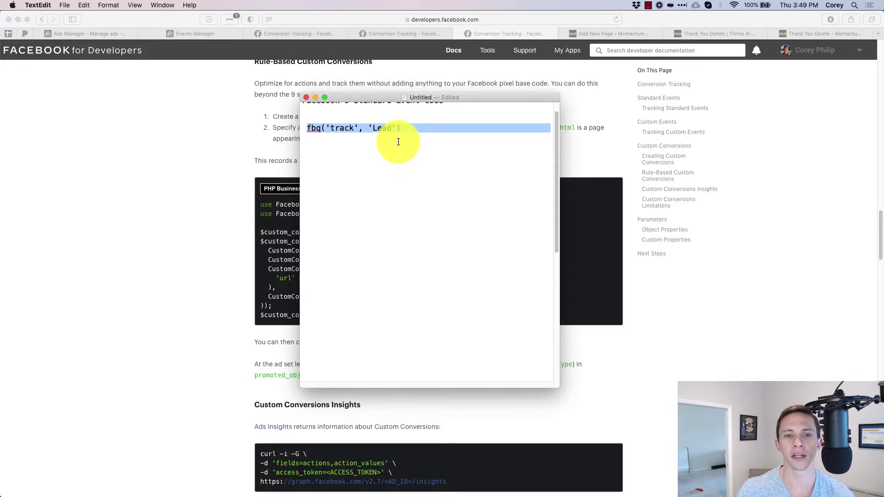
scroll(398, 142, "up", 2)
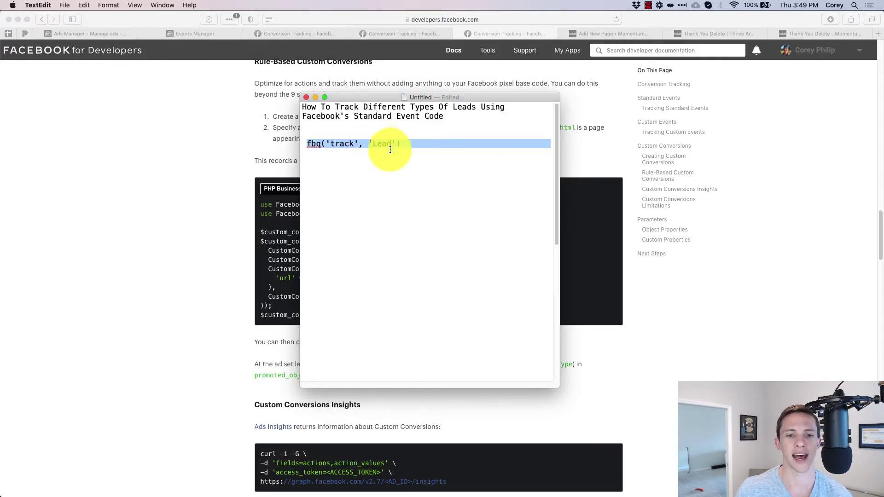
scroll(368, 147, "down", 5)
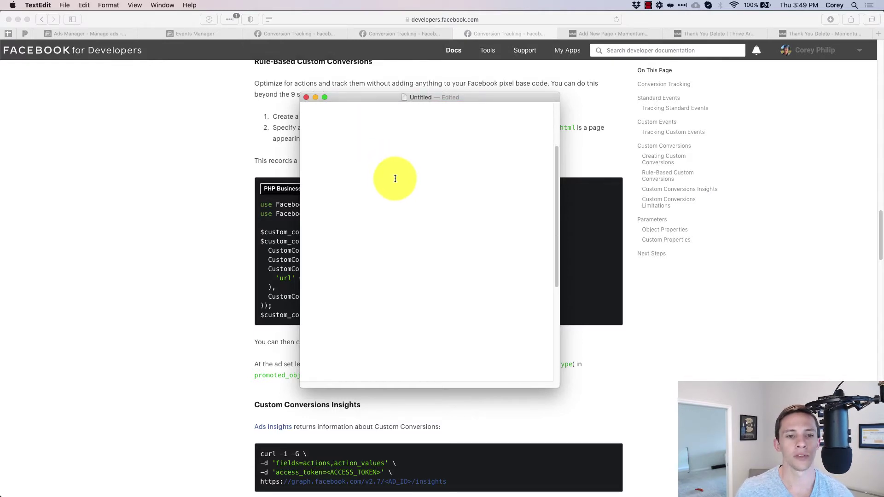
scroll(391, 185, "down", 5)
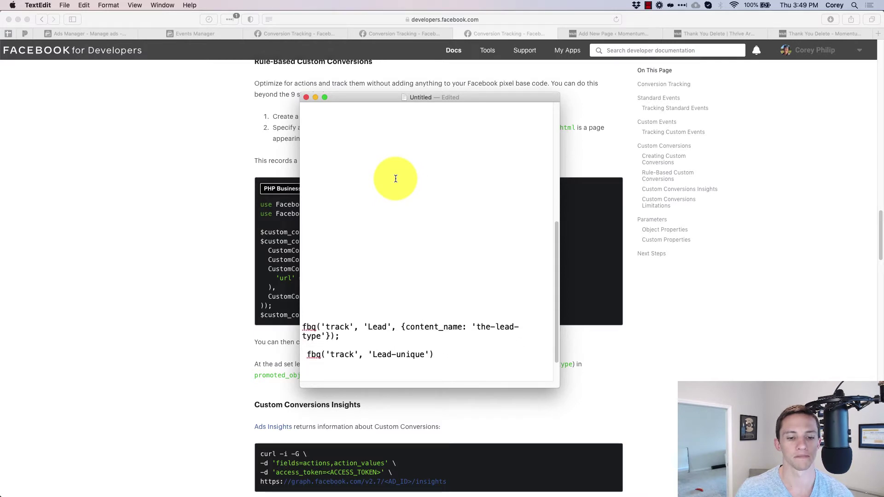
- Insert blank lines below the content_name Lead code to push the 'Lead-unique' code line further down
left_click(339, 312)
key("Return")
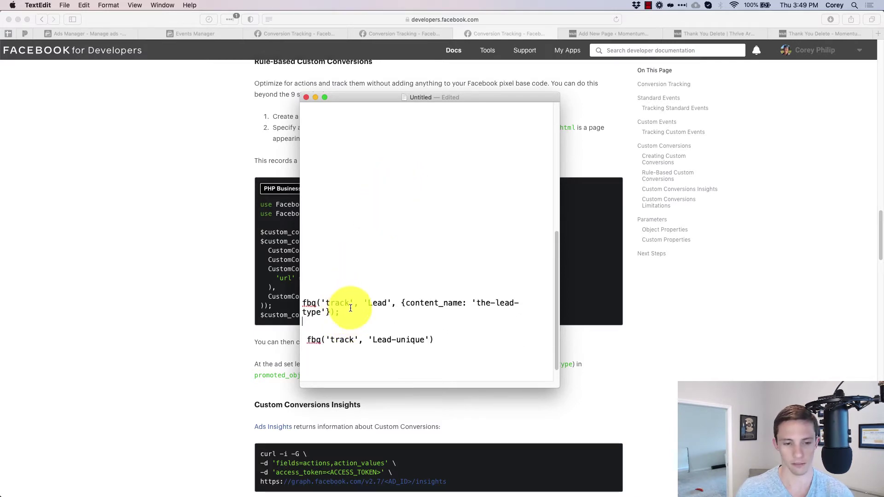
scroll(350, 267, "down", 2)
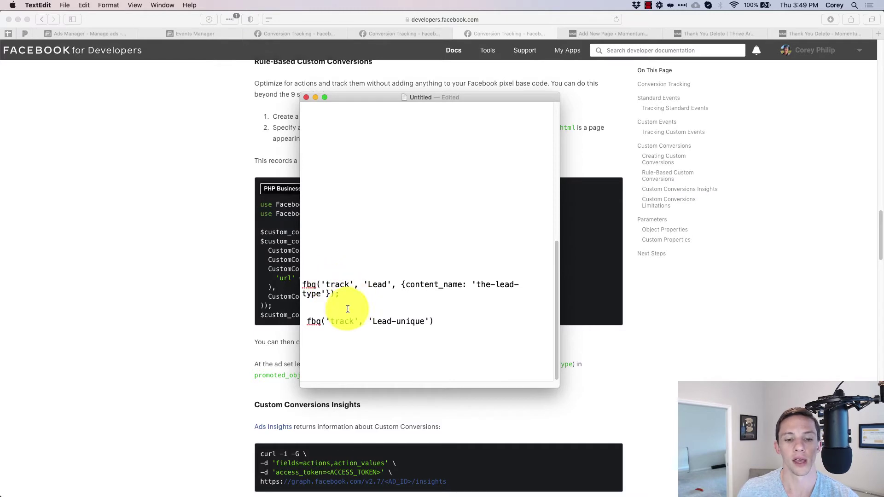
key("super+z")
key("super+z")
key("super+z")
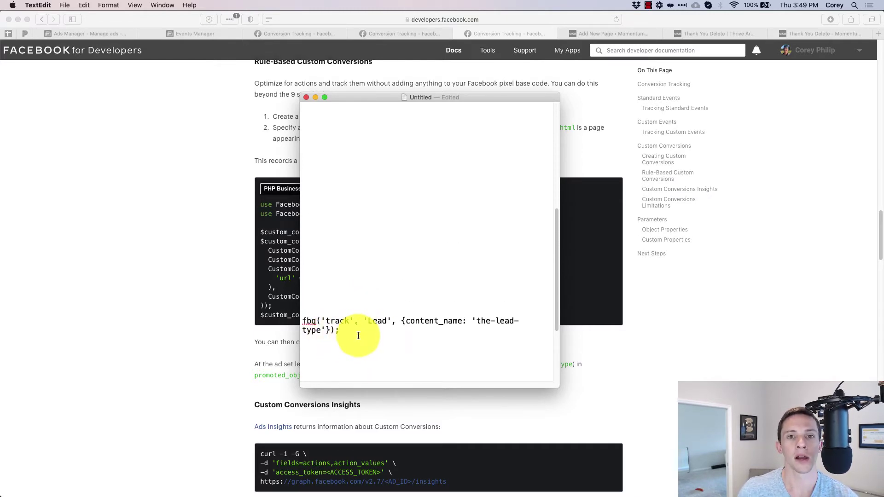
- Highlight the content_name parameter in the Lead code, then place the cursor within the 'Lead' event name
left_click_drag(405, 322, 512, 320)
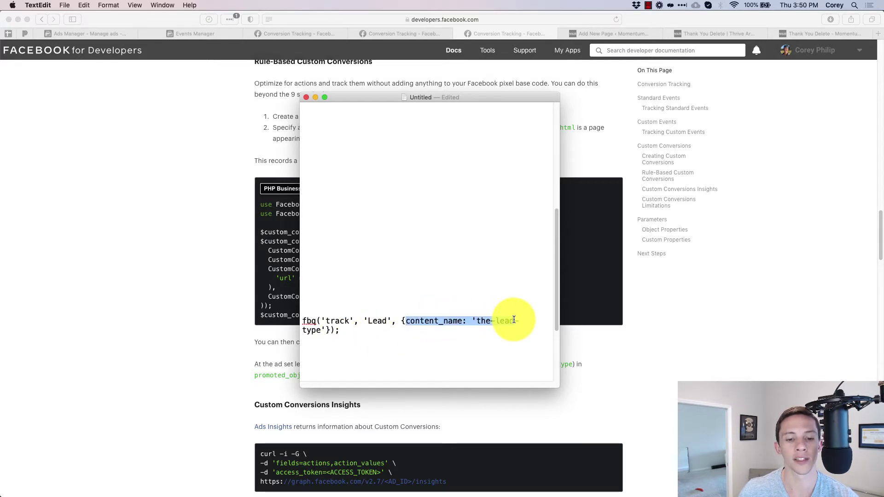
left_click(377, 320)
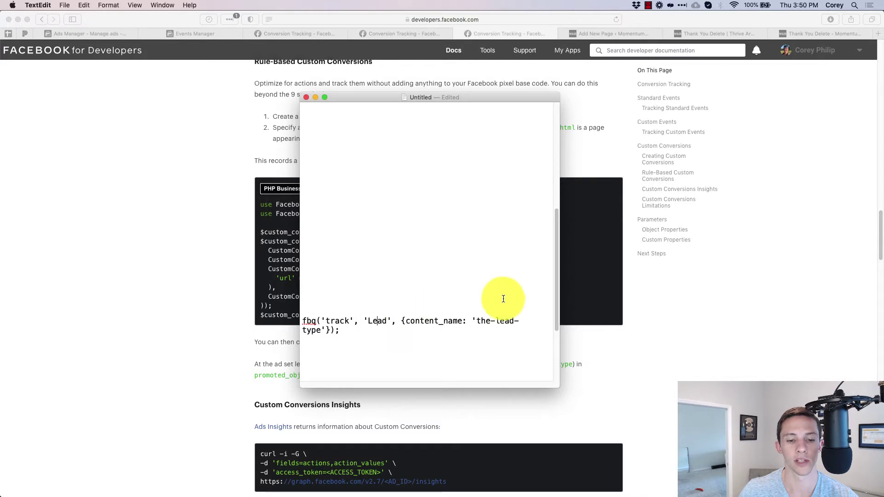
- Insert more blank lines below the content_name Lead code to push the 'Lead-unique' code line further down
scroll(557, 276, "up", 5)
scroll(533, 221, "down", 3)
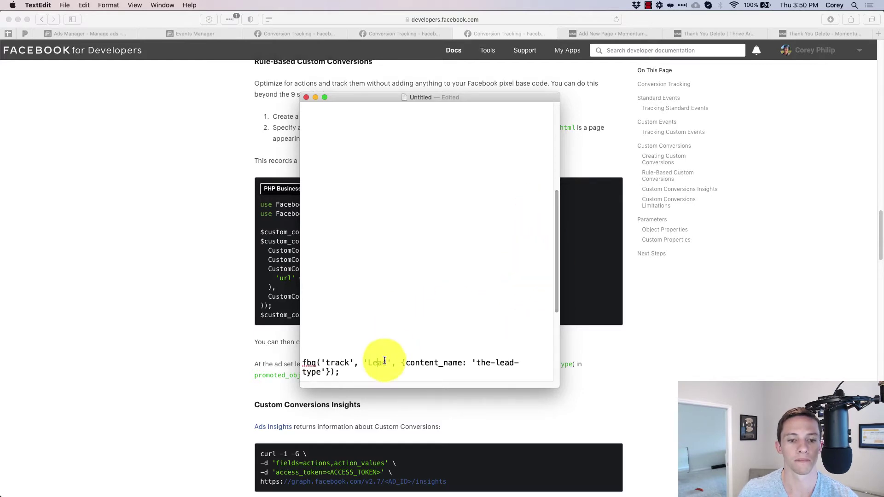
left_click_drag(393, 345, 298, 175)
left_click(331, 192)
left_click(357, 244)
key("Return")
key("Return")
key("Return")
key("Return")
key("Return")
key("Return")
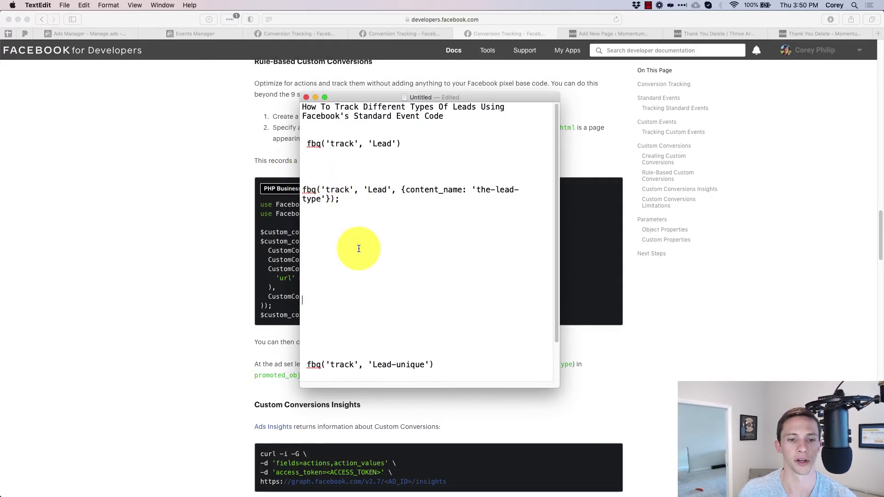
key("Return")
key("Return")
key("Return")
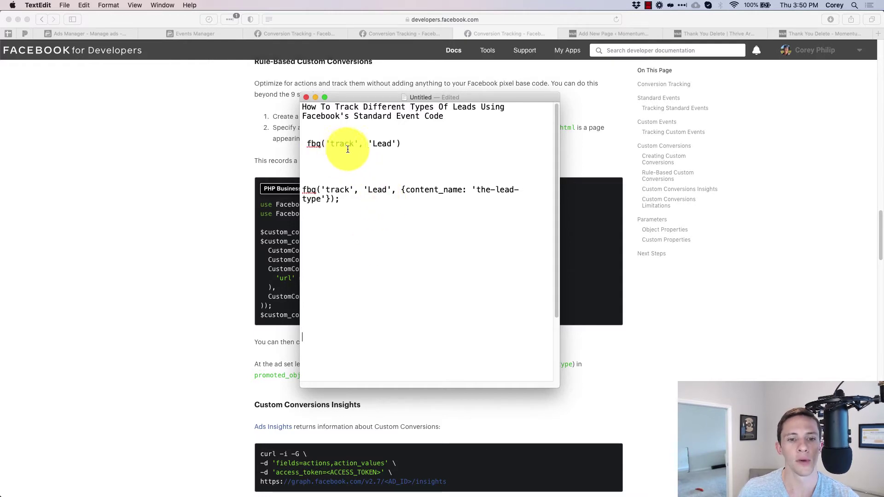
- Examine the content_name parameter in the Lead code, highlighting its 'the-lead-type' value
mouse_move(402, 190)
left_mouse_down()
mouse_move(503, 185)
mouse_move(466, 206)
mouse_move(331, 201)
mouse_move(412, 198)
left_mouse_up()
left_click(414, 197)
left_click_drag(477, 189, 324, 201)
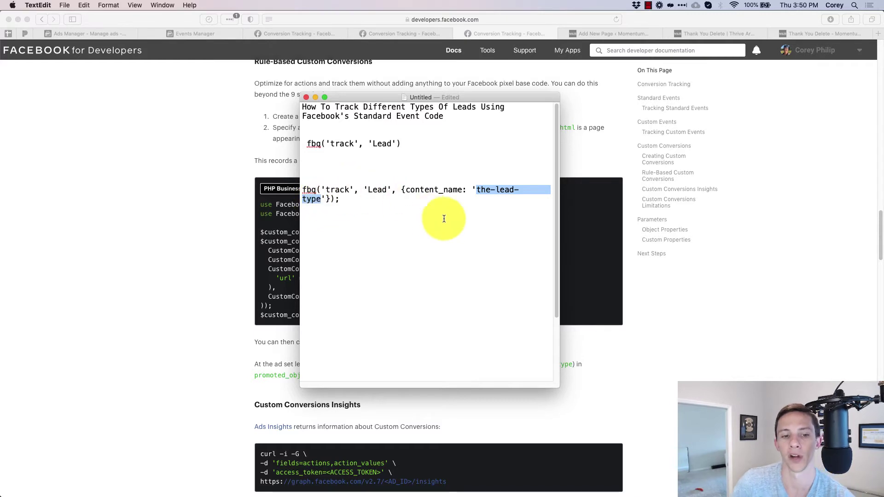
right_click(487, 204)
left_click(488, 188)
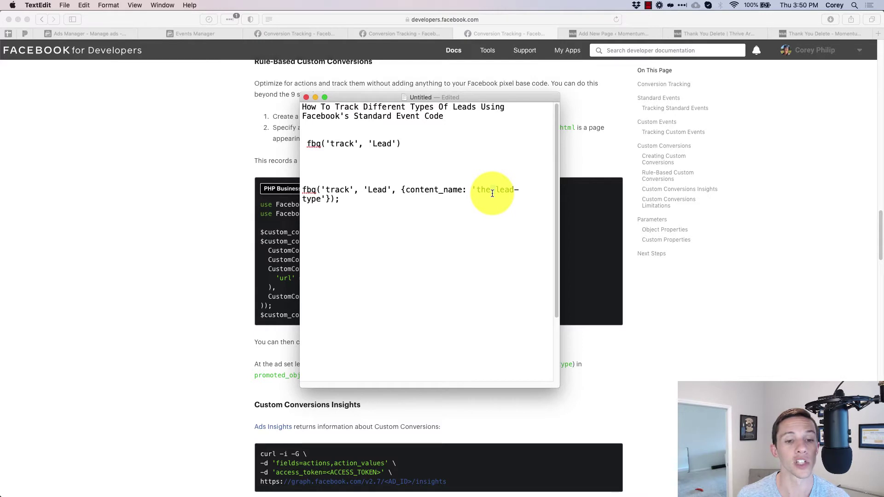
left_click(347, 189)
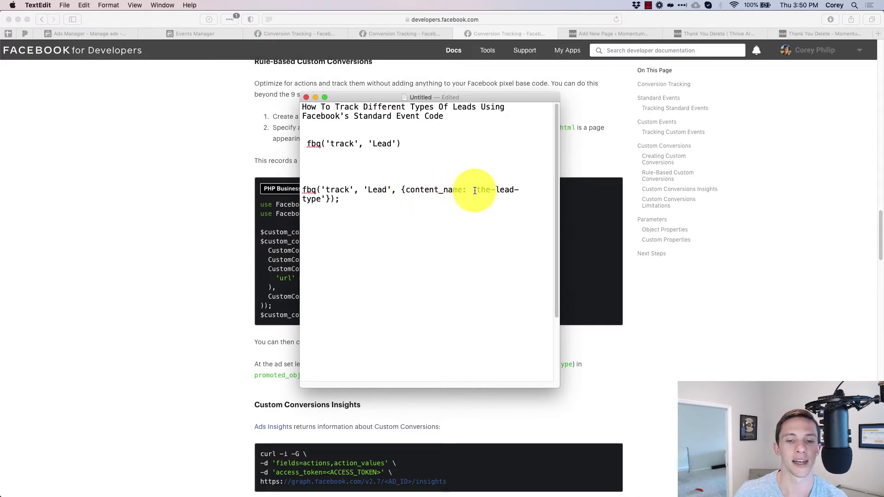
left_click(413, 201)
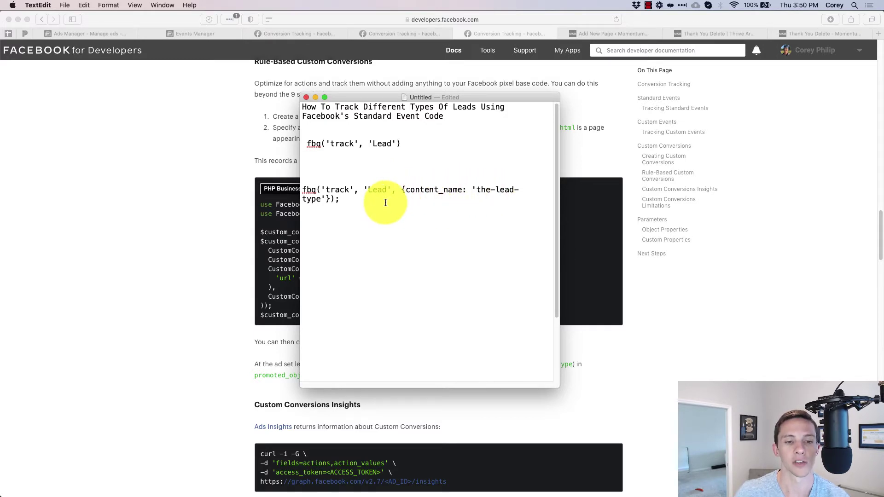
key("Return")
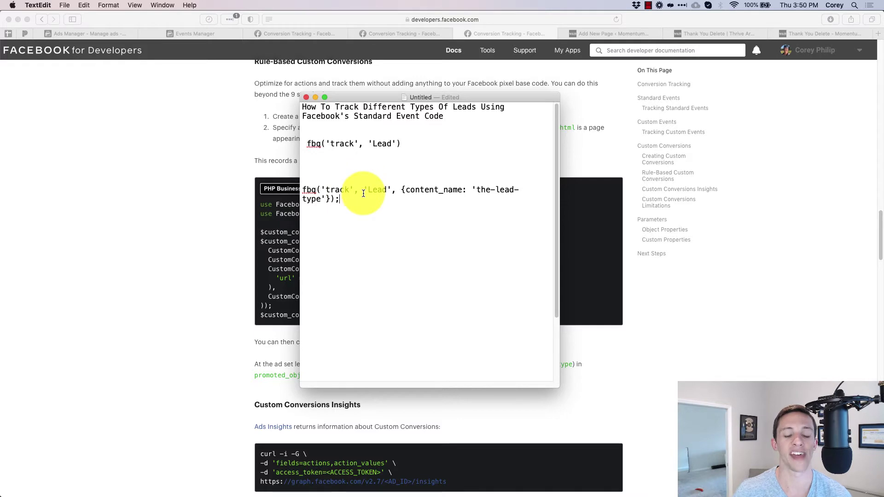
- Change the event name in the note's last code line to 'Lead-uniqe'
scroll(363, 193, "down", 5)
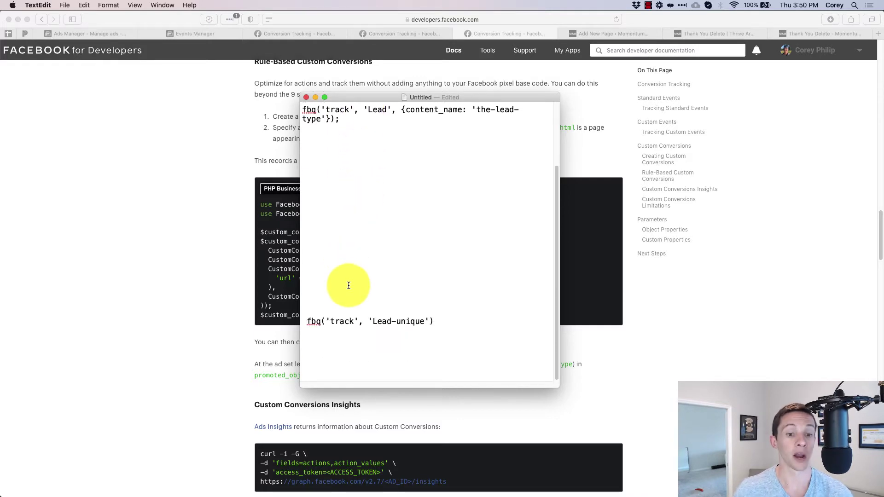
scroll(348, 286, "up", 5)
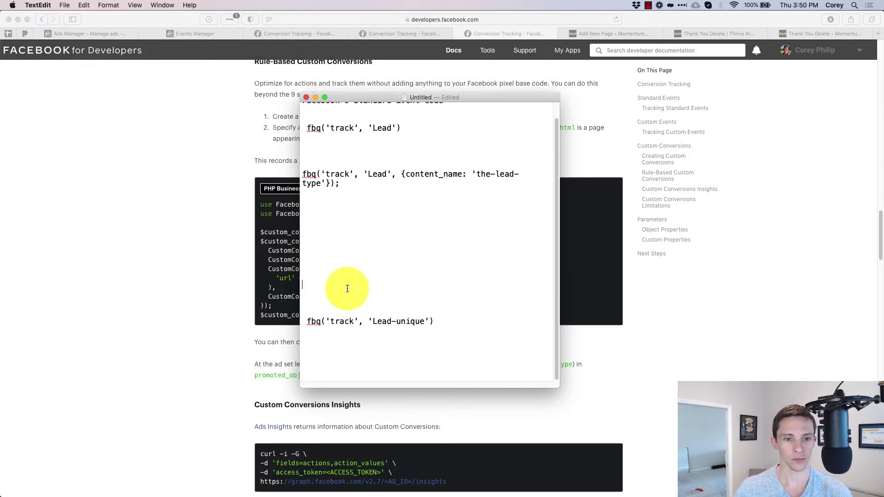
scroll(351, 284, "down", 1)
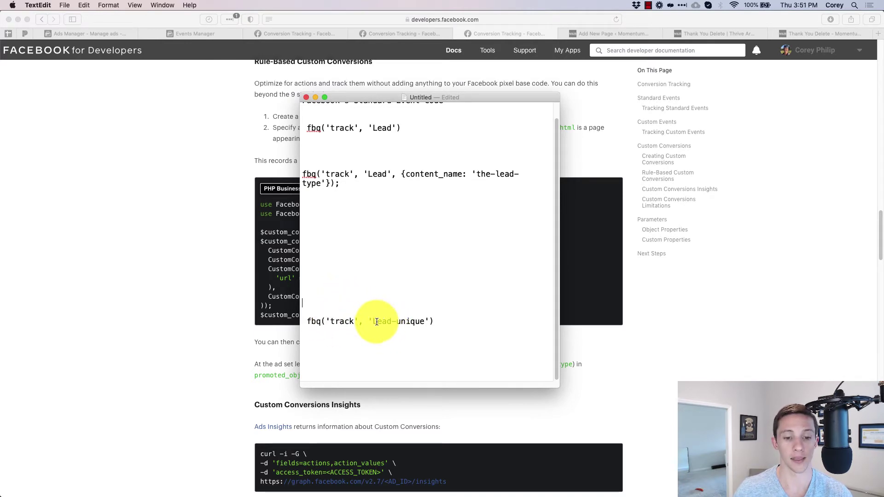
left_click_drag(373, 321, 425, 326)
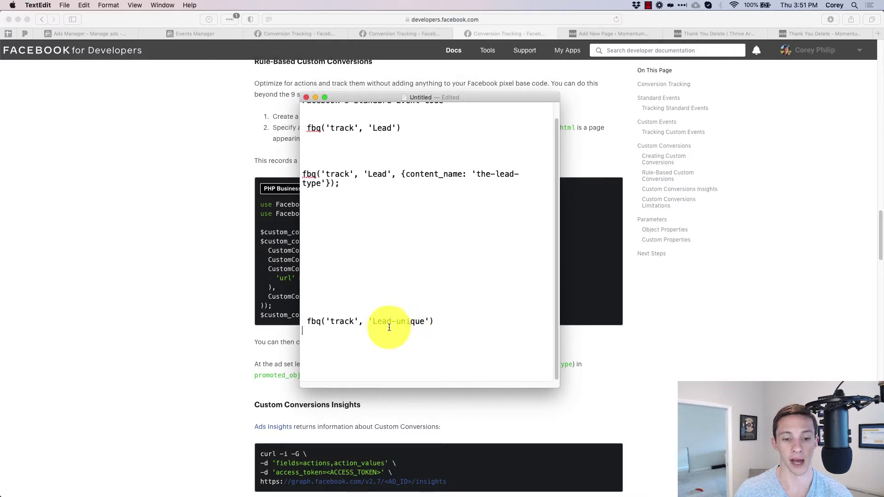
left_click(426, 321)
key("BackSpace")
key("BackSpace")
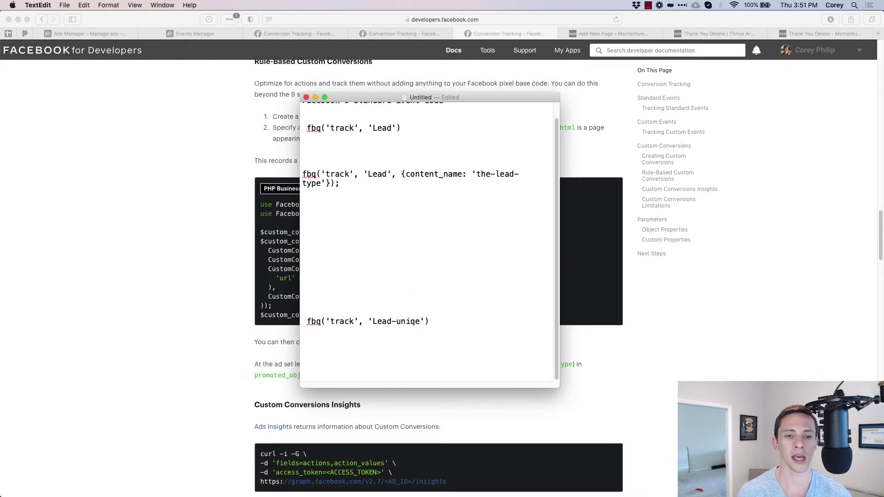
- Remove the extra blank lines so the 'Lead-uniqe' code line sits a few lines below the content_name Lead code
key("BackSpace")
key("BackSpace")
key("BackSpace")
key("BackSpace")
key("BackSpace")
key("BackSpace")
key("BackSpace")
key("BackSpace")
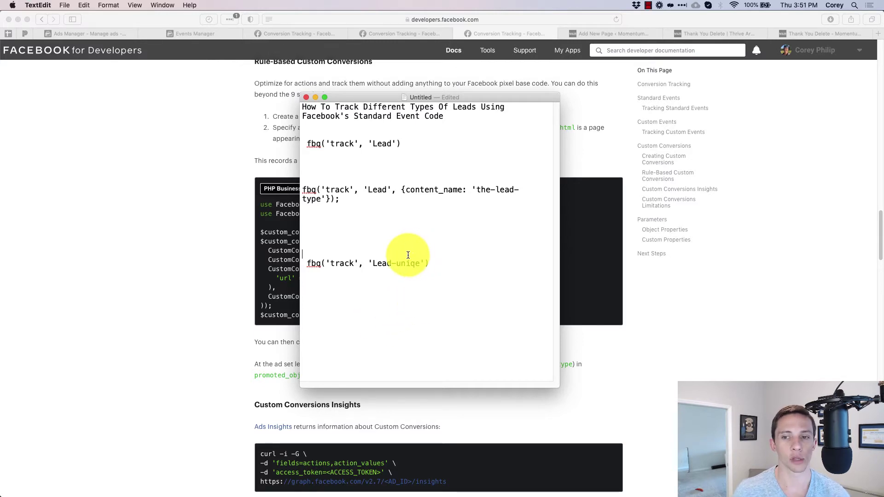
- Minimize the note and bring up the published Thank You page in Safari
left_click_drag(351, 98, 447, 96)
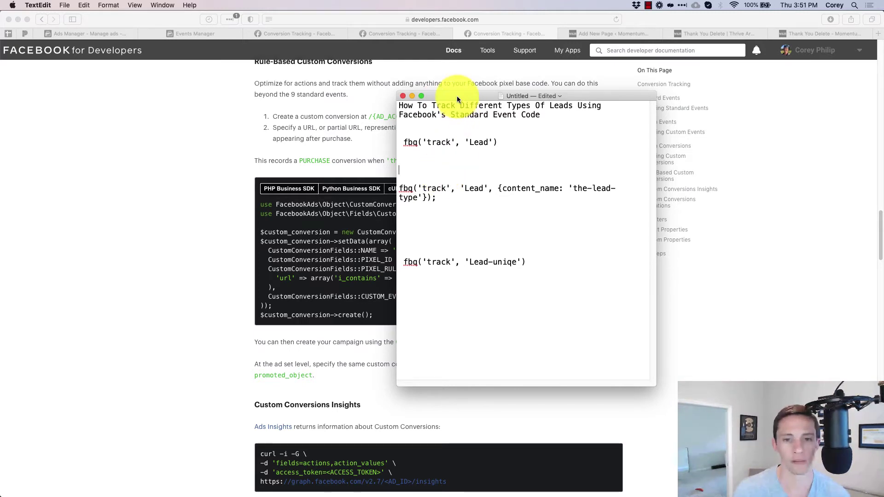
key("super+m")
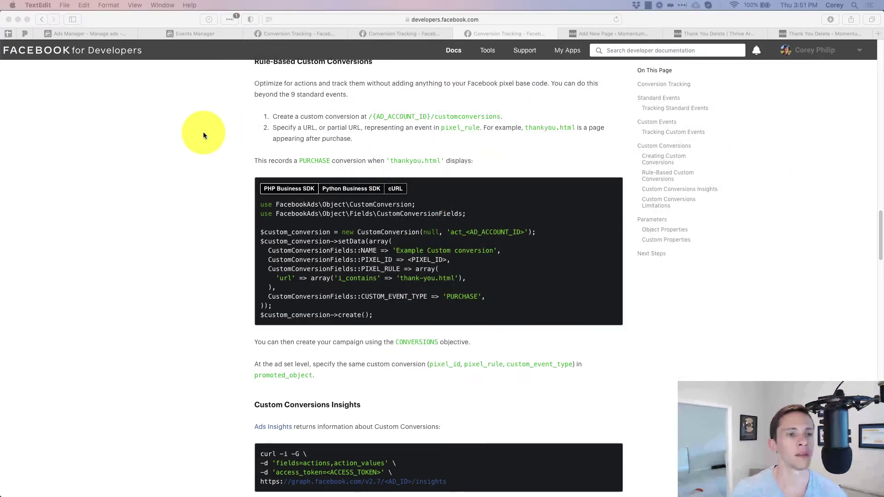
left_click(203, 132)
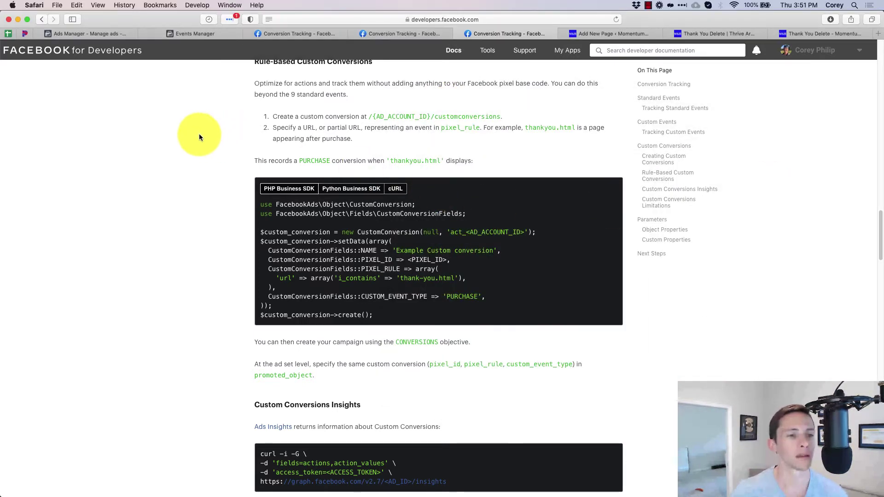
left_click(714, 31)
left_click(797, 34)
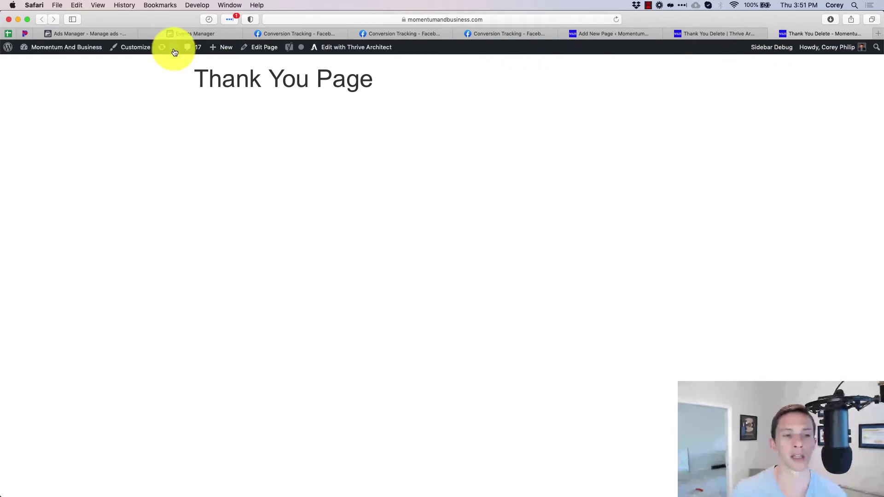
- Return to the pixel's overview in Events Manager and open the Install Base Code page through the options for adding events
left_click(183, 35)
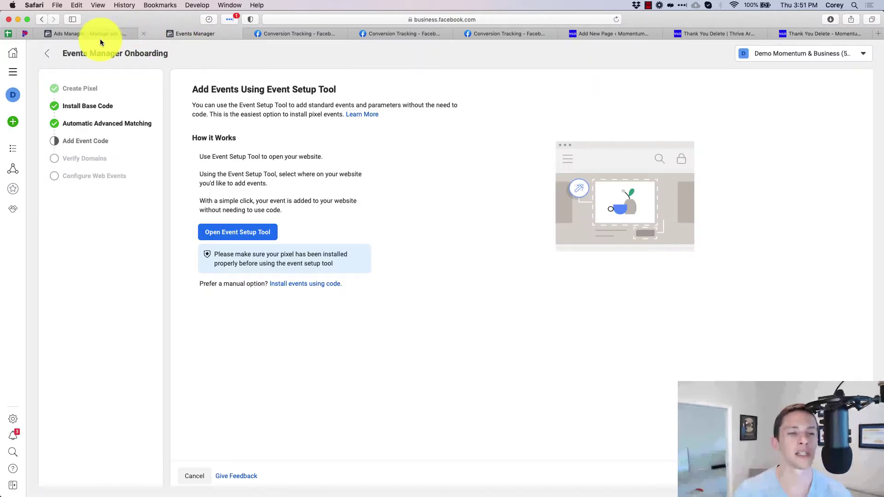
left_click(48, 53)
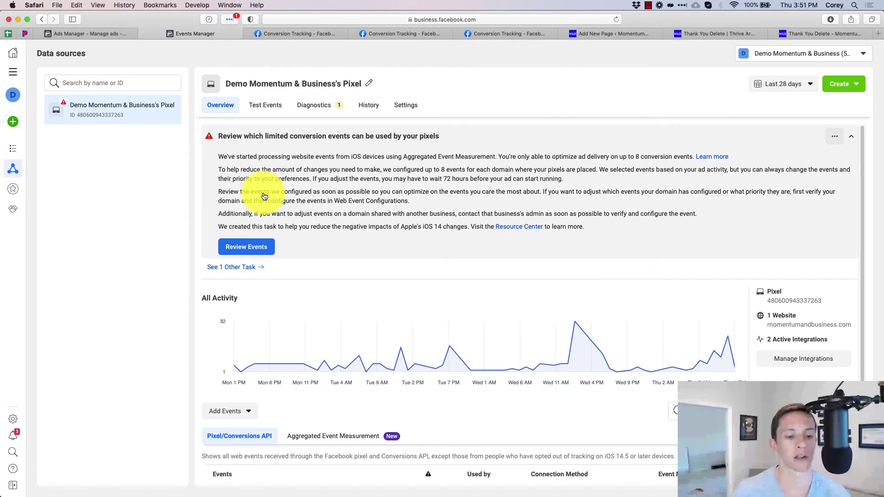
scroll(281, 216, "down", 3)
left_click(247, 328)
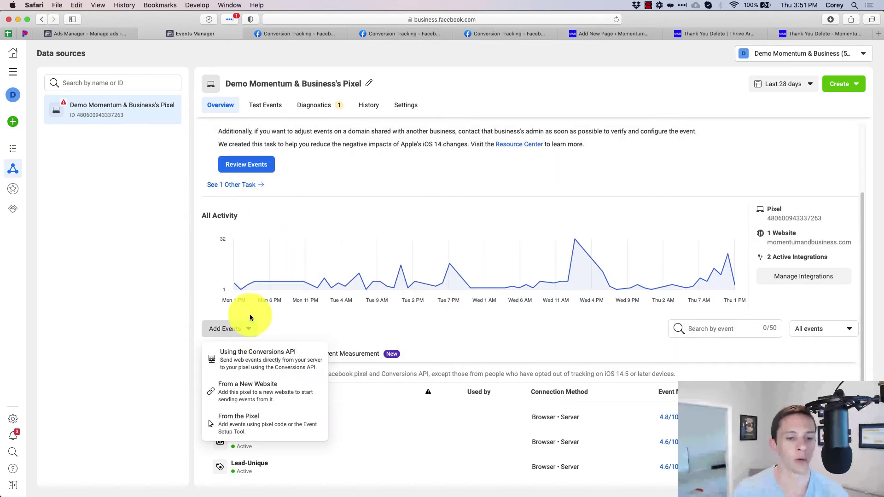
left_click(249, 417)
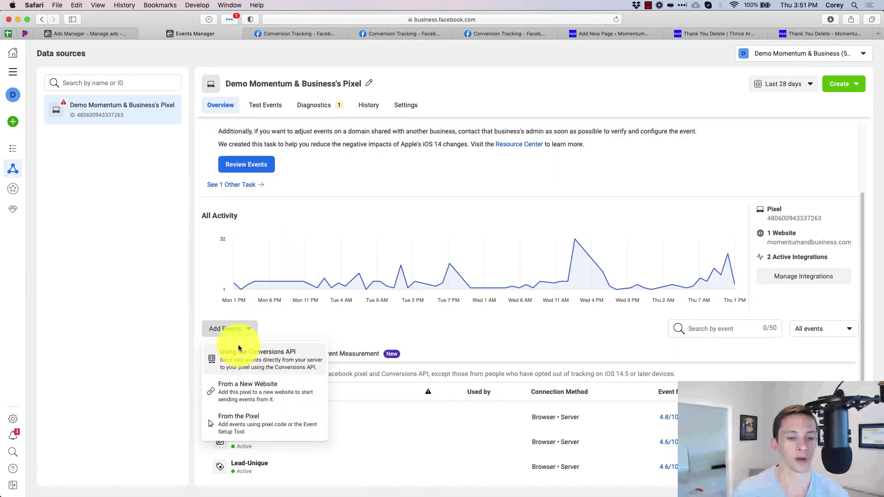
left_click(247, 391)
left_click(344, 280)
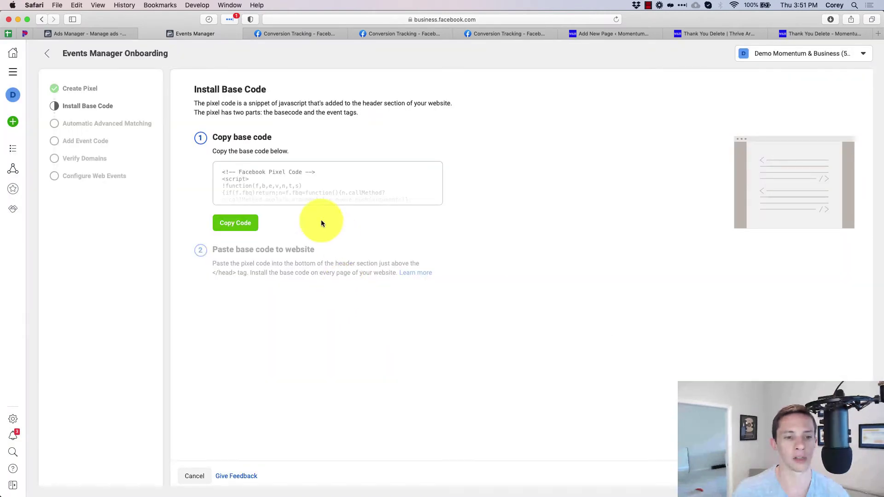
- Copy the pixel base code and paste it into the TextEdit note below the basic 'Lead' code line
left_click(235, 223)
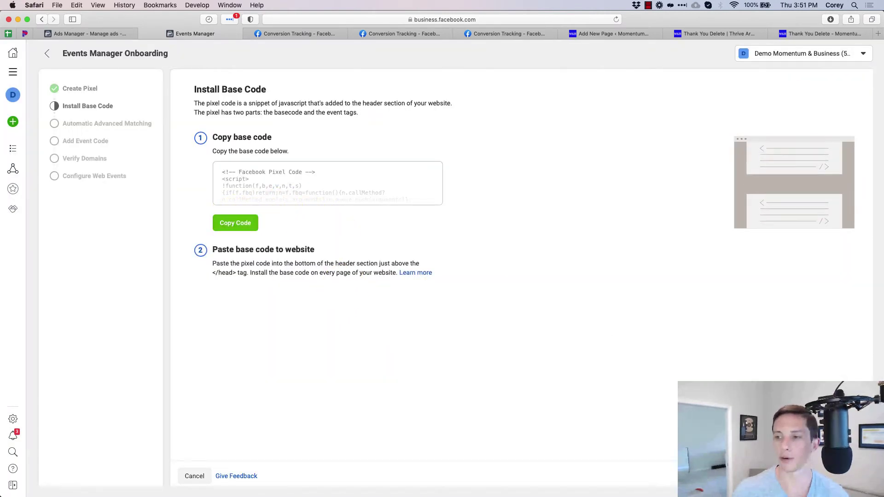
key("super+Tab")
left_click(394, 104)
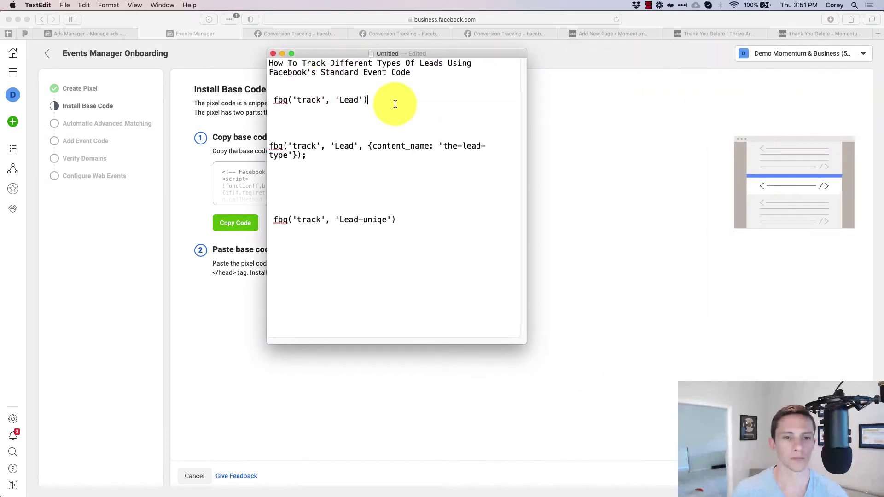
key("Return")
key("Return")
key("Return")
key("super+v")
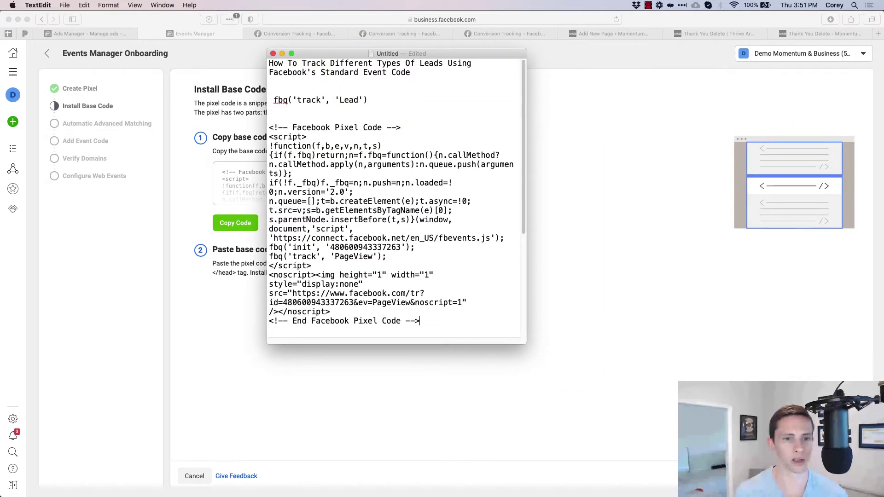
- Review the pasted pixel base code, highlighting the pixel ID in the init line and the 'PageView' tracking line
scroll(404, 122, "down", 3)
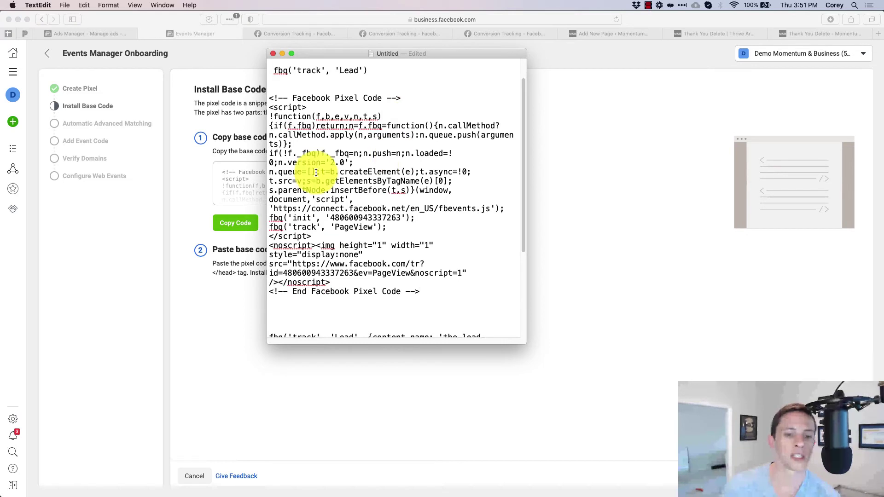
left_click_drag(327, 218, 407, 218)
left_click_drag(297, 227, 372, 226)
scroll(369, 225, "down", 3)
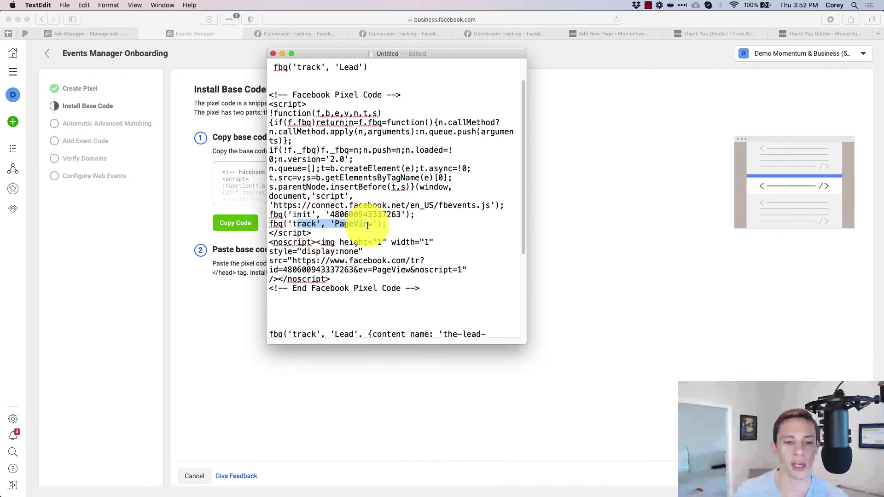
scroll(369, 223, "down", 3)
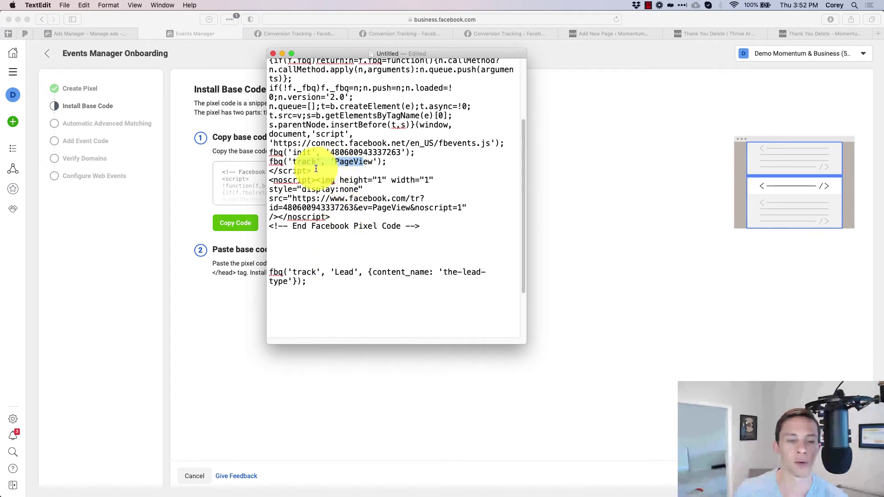
scroll(323, 286, "down", 2)
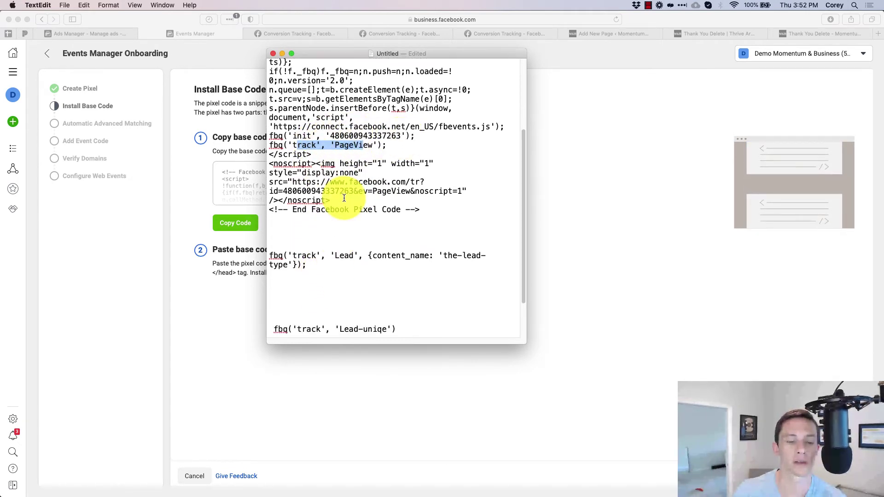
scroll(345, 203, "down", 2)
- Copy the content_name Lead code and paste it under the 'PageView' line, inside the pixel base code's script
left_click_drag(395, 307, 302, 301)
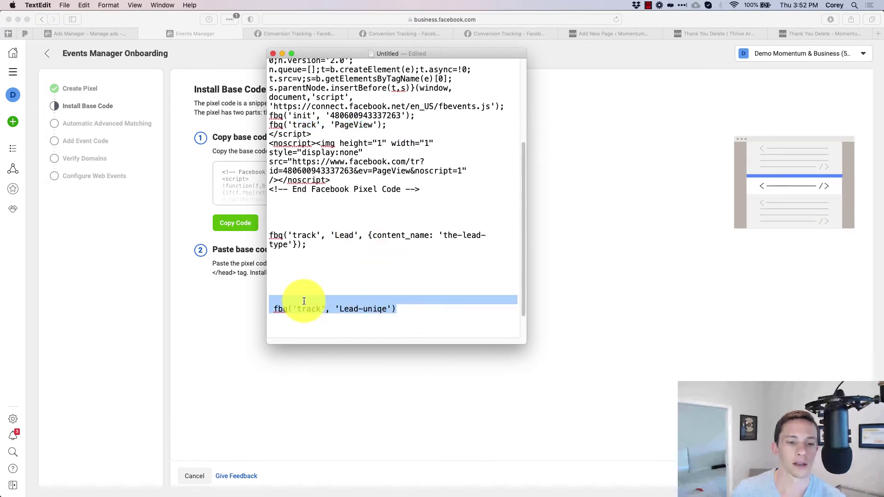
left_click_drag(306, 246, 269, 236)
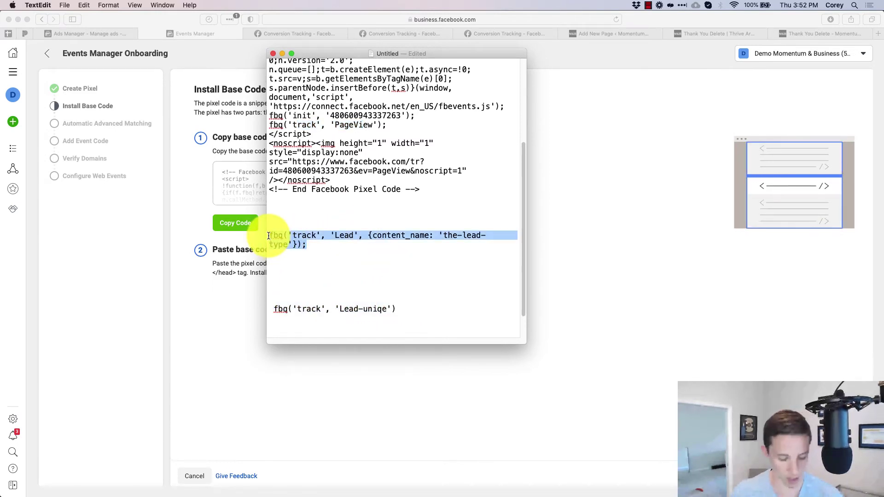
left_click(389, 125)
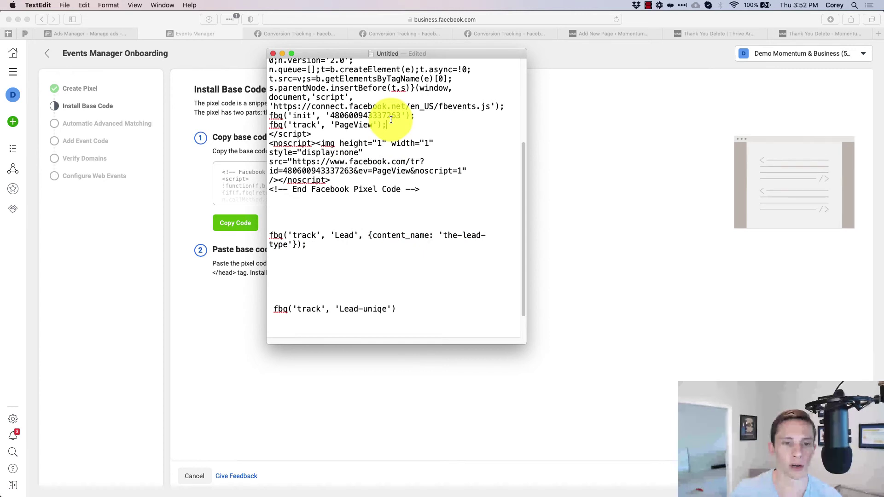
key("Return")
key("Return")
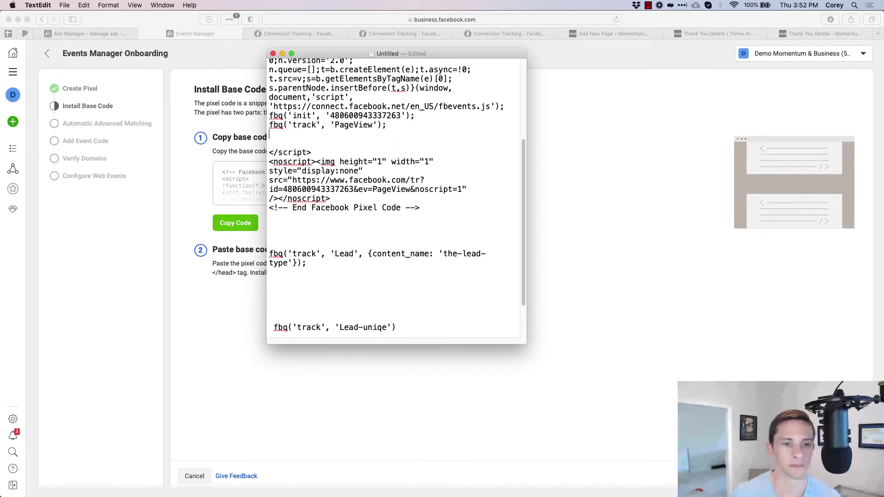
key("super+v")
scroll(404, 134, "down", 3)
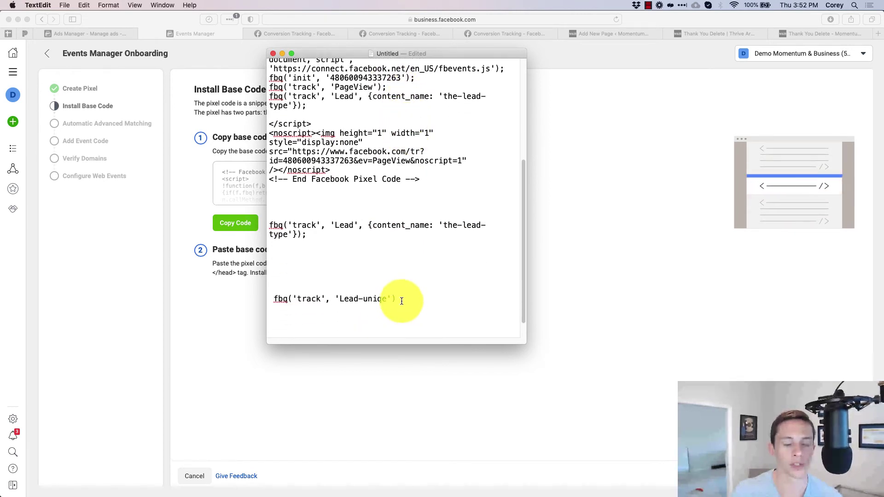
- Move the 'Lead-uniqe' tracking line below the content_name Lead code inside the script, close its parenthesis, and correct the event name to 'Lead-unique'
left_click_drag(391, 298, 293, 295)
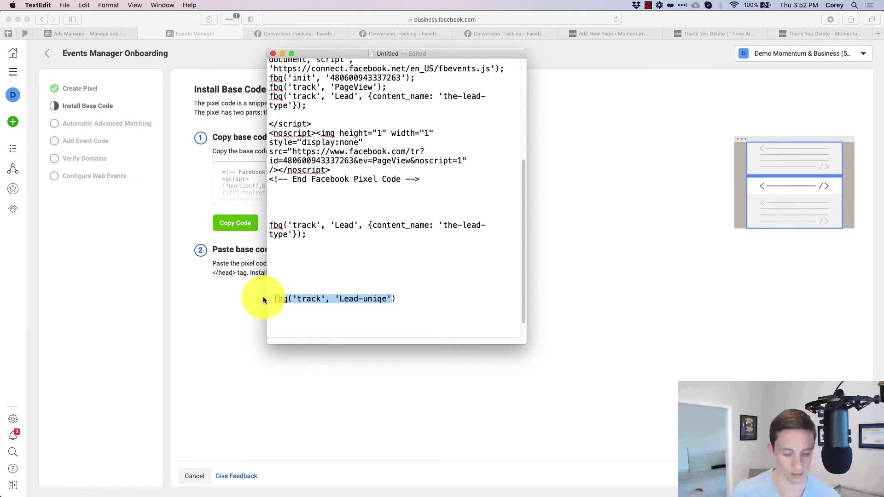
scroll(387, 243, "up", 2)
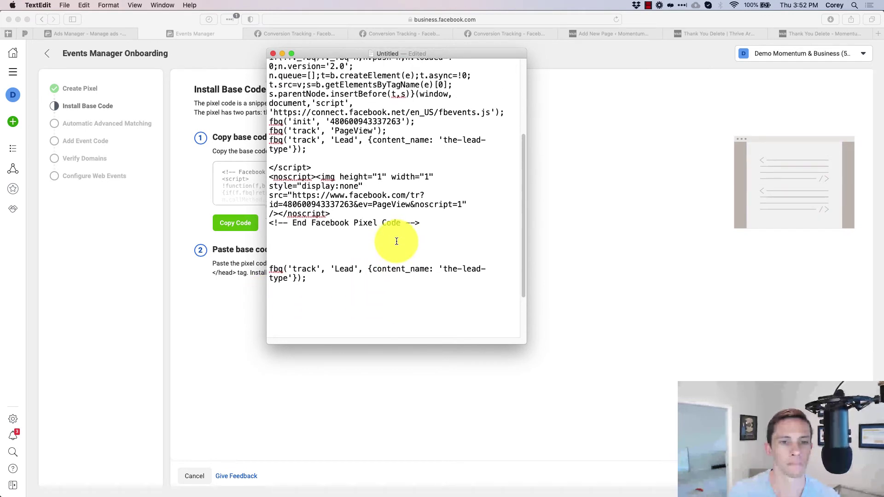
left_click(324, 152)
key("Return")
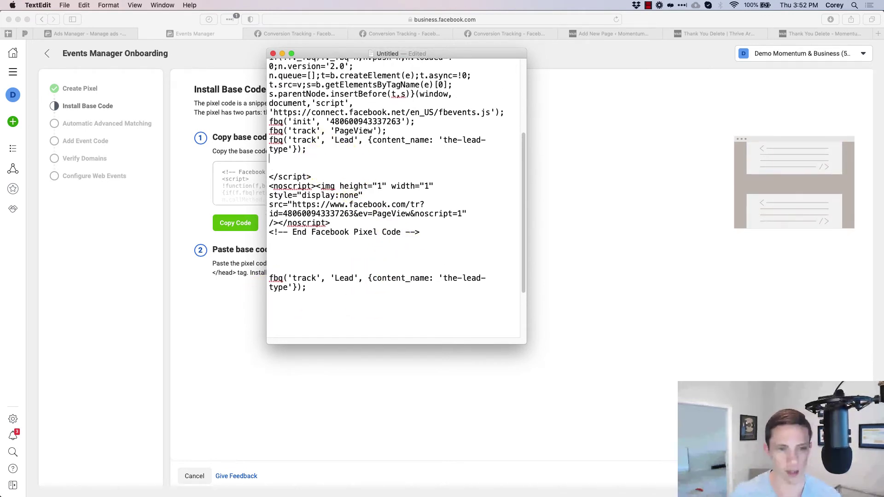
key("super+v")
key("Delete")
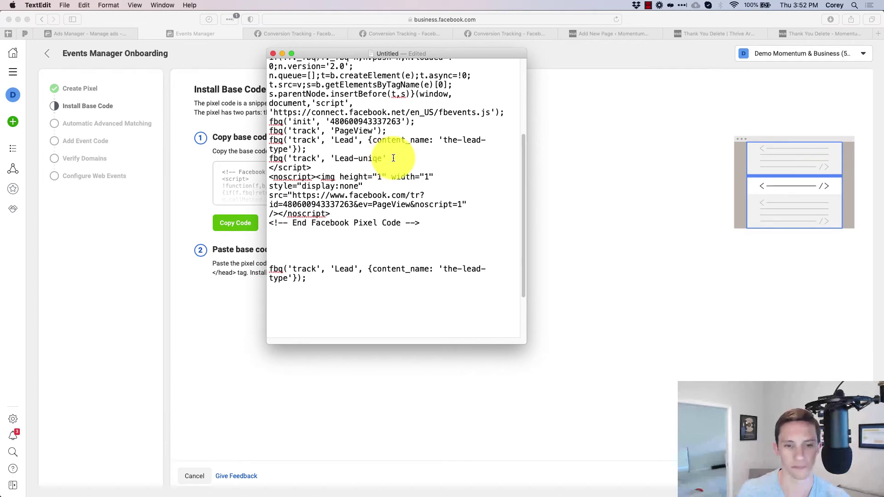
type(")")
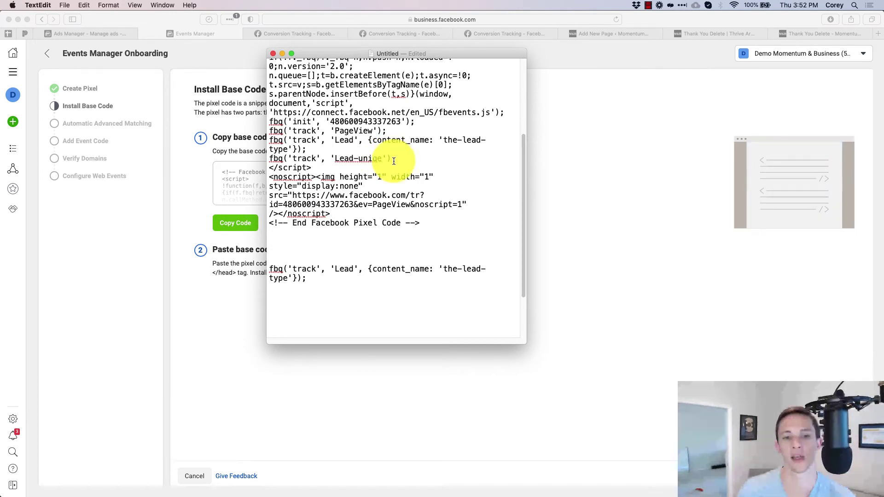
left_click(376, 158)
type("u")
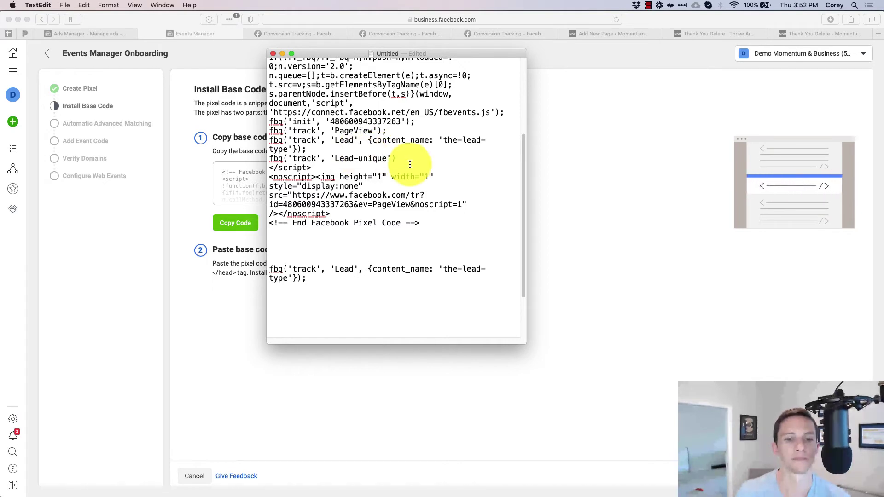
- Review the combined pixel code in the note, highlighting the whole block, the base script and the two added Lead lines
left_click_drag(400, 158, 270, 139)
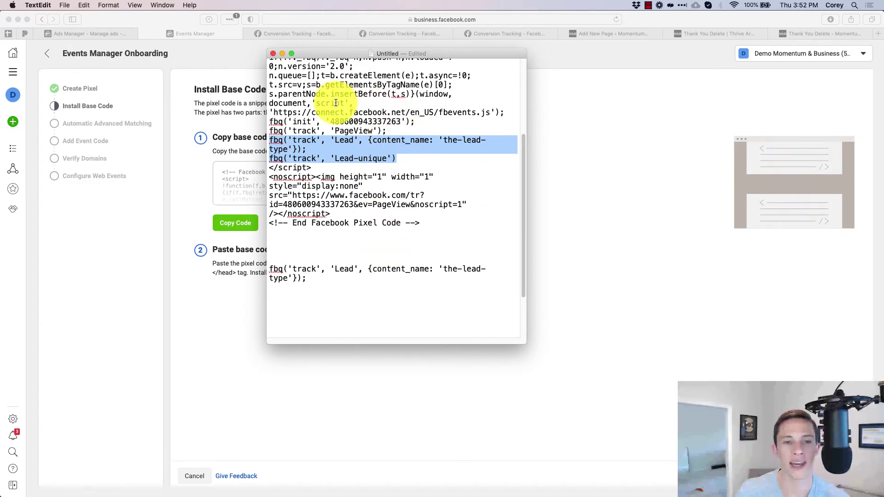
left_click_drag(437, 237, 276, 104)
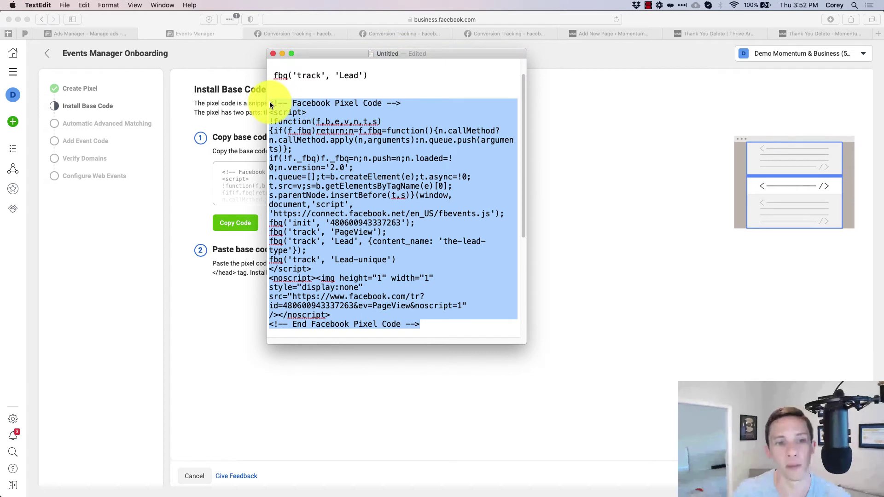
right_click(363, 135)
left_click(381, 175)
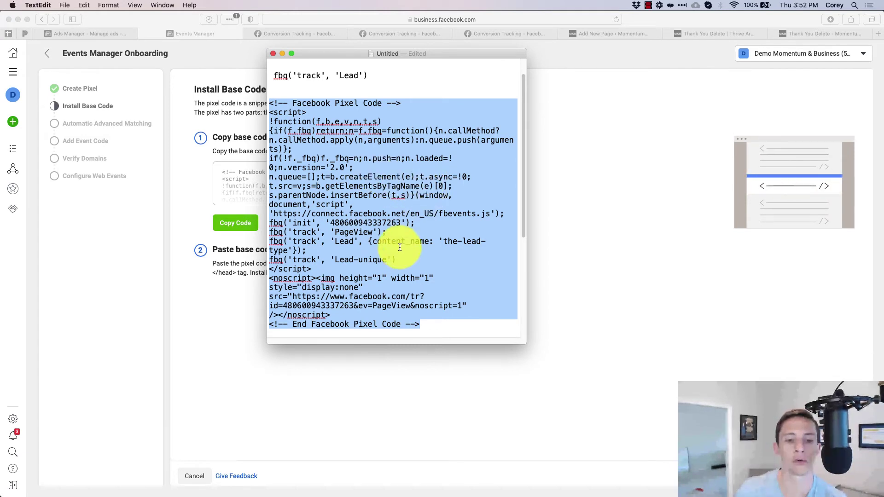
left_click_drag(401, 263, 272, 242)
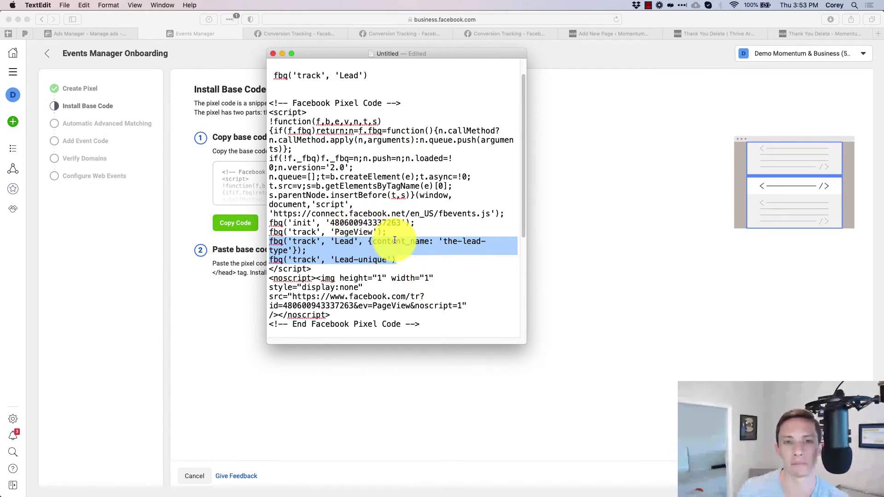
scroll(362, 253, "down", 1)
left_click_drag(351, 53, 485, 88)
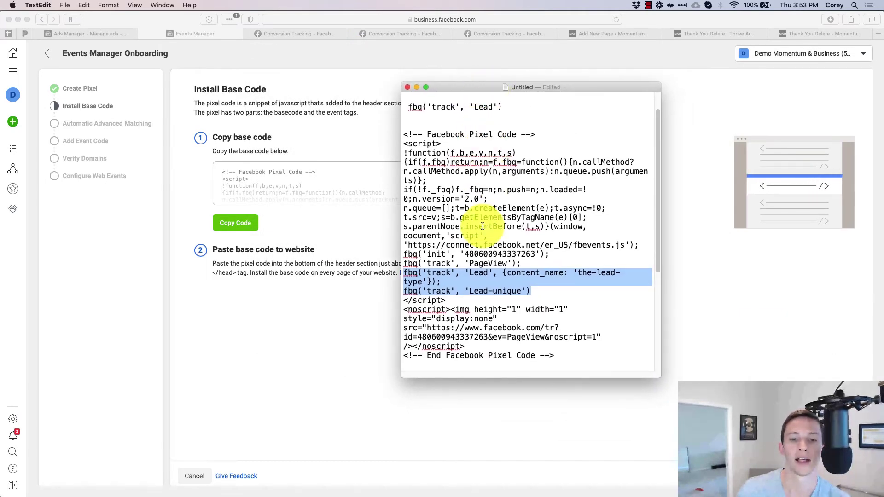
left_click_drag(521, 262, 392, 142)
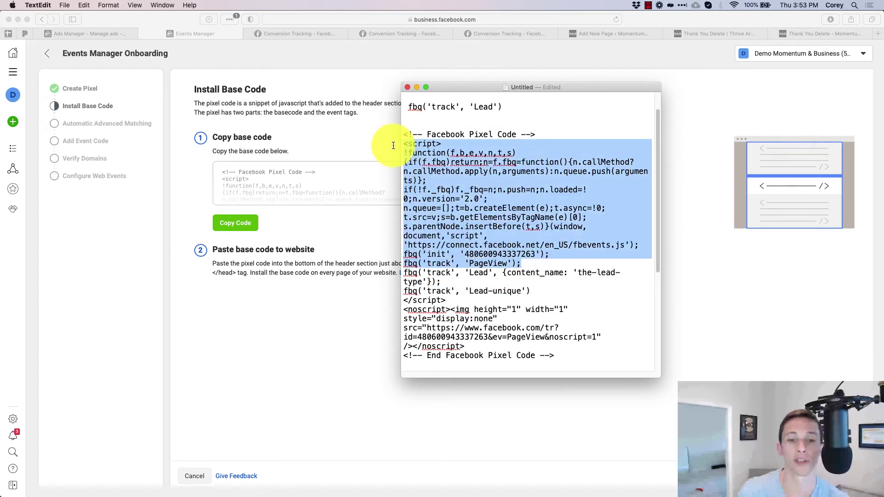
left_click_drag(538, 288, 409, 274)
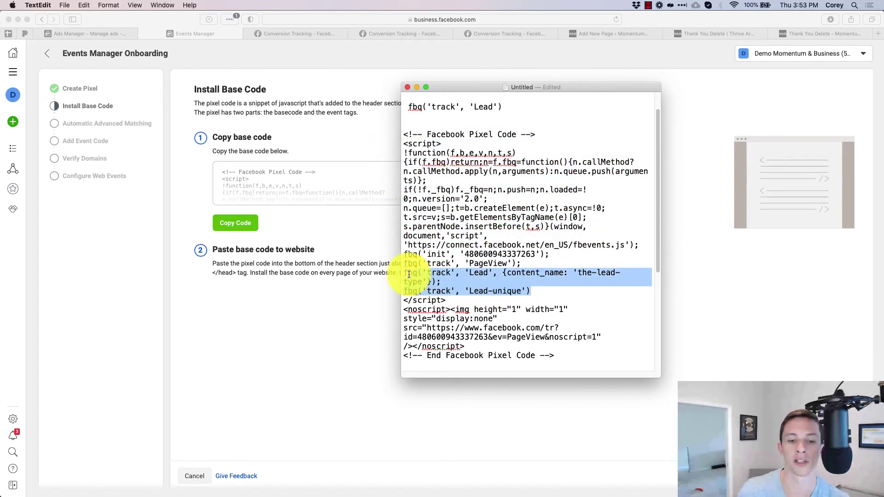
double_click(461, 83)
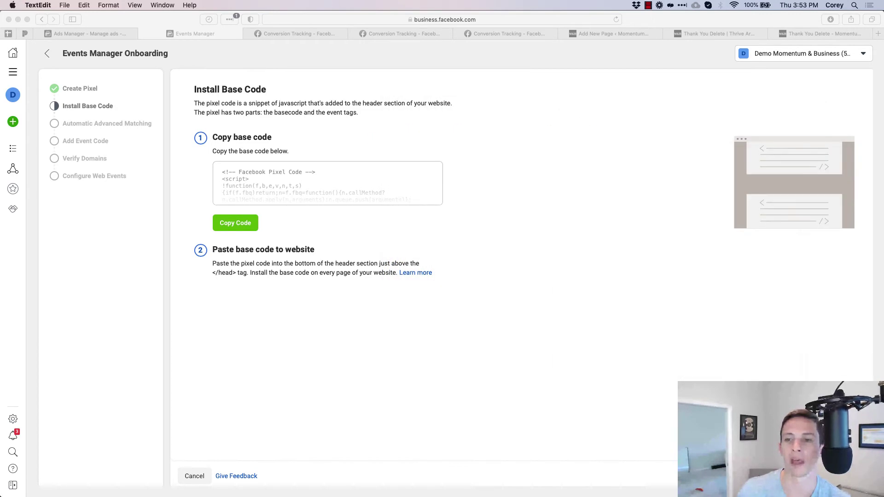
- Copy the complete pixel code from TextEdit into the Thank You page's Body (header) scripts in Thrive Architect and save the page
left_click(736, 36)
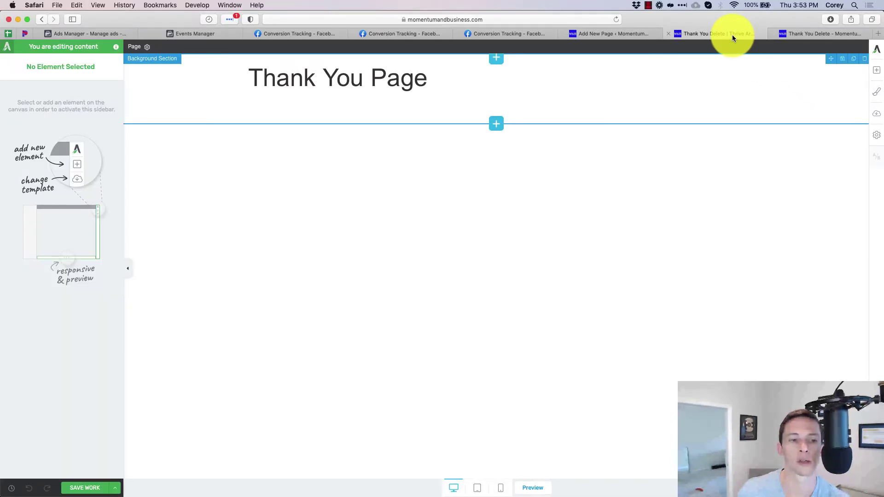
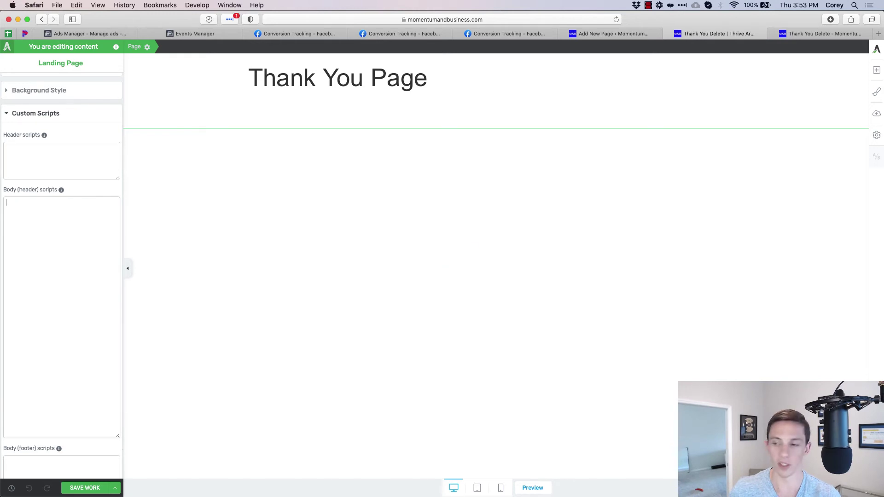
key("super+Tab")
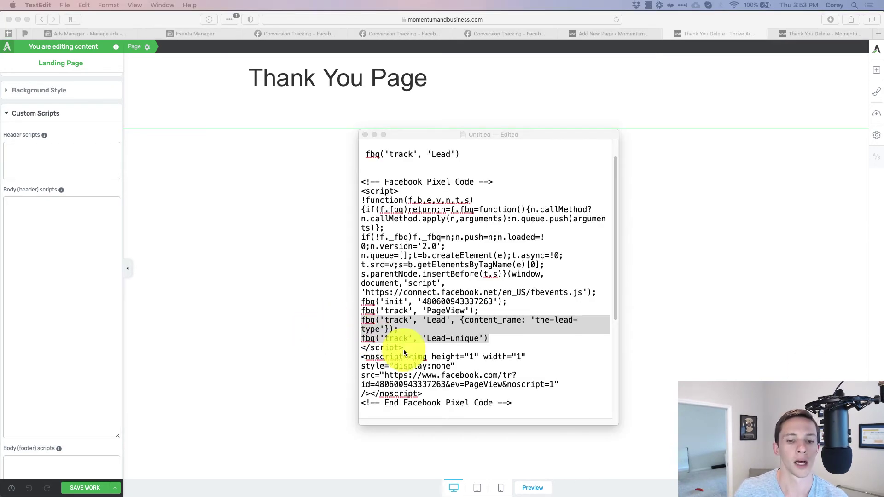
left_click_drag(515, 402, 351, 179)
key("super+c")
left_click(183, 192)
left_click(53, 233)
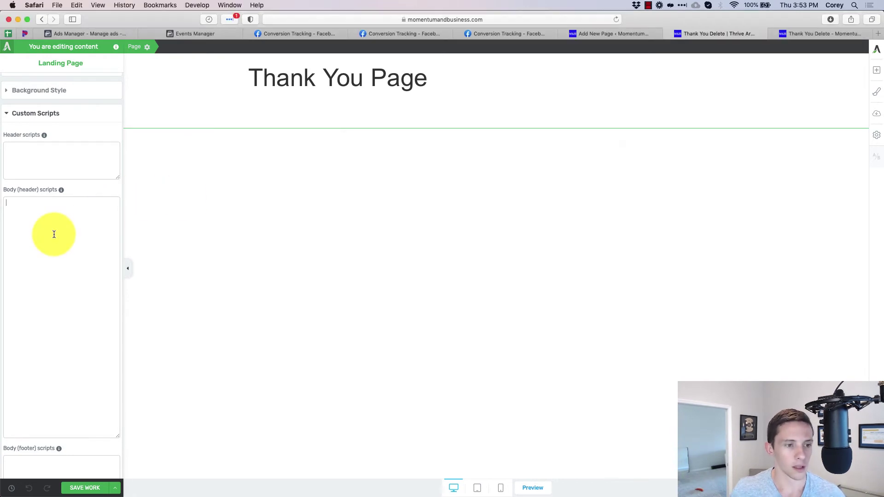
key("super+v")
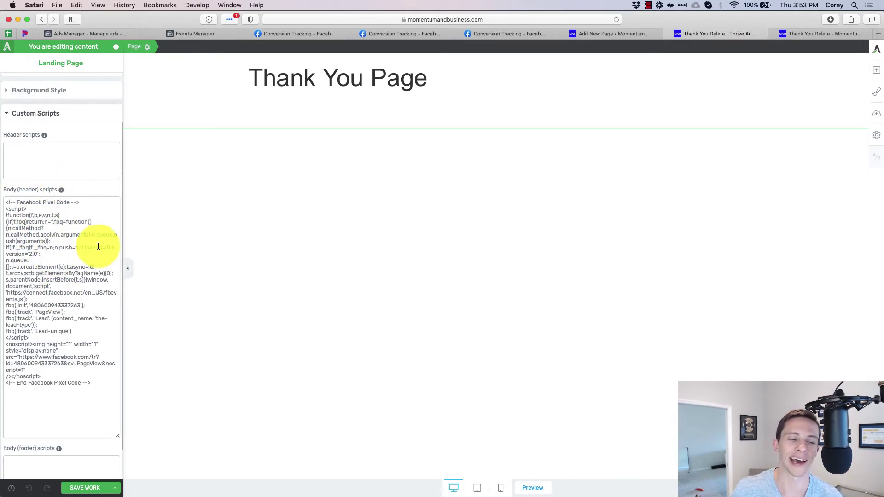
left_click(79, 487)
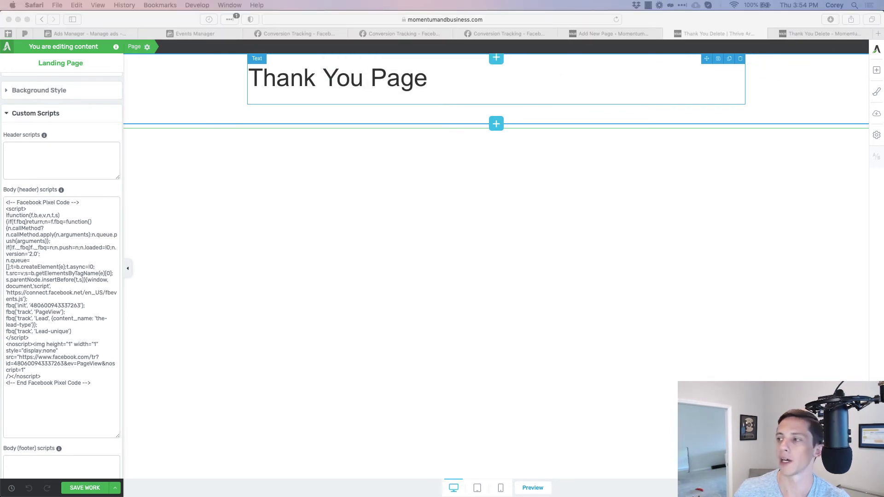
- Switch to the live Thank You page in Chrome and inspect the PageView, Lead-Unique and Lead events in Facebook Pixel Helper
left_click_drag(883, 87, 226, 36)
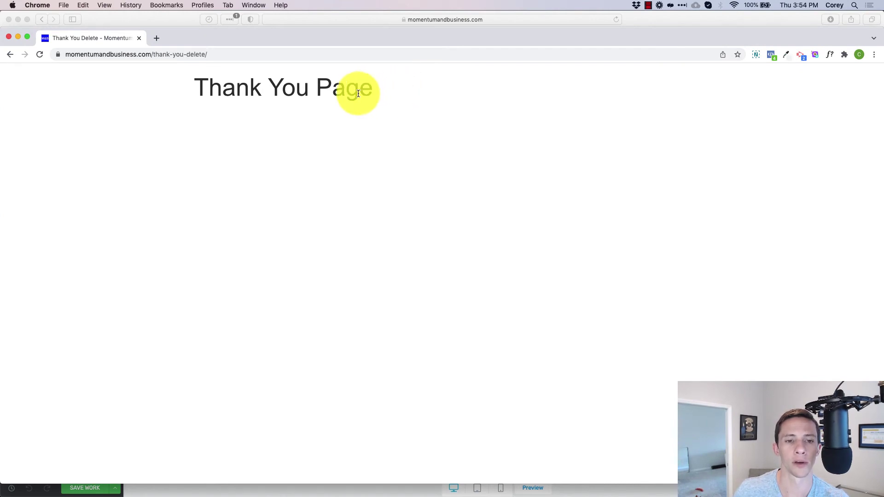
double_click(393, 37)
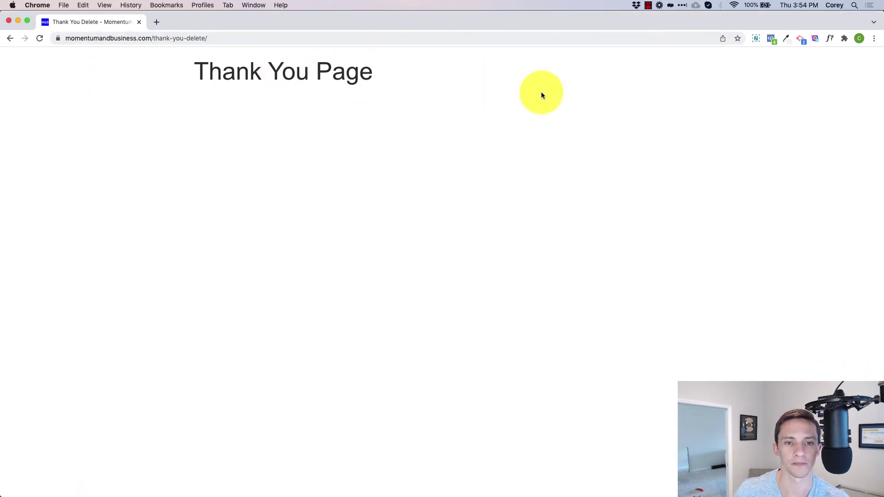
left_click(771, 39)
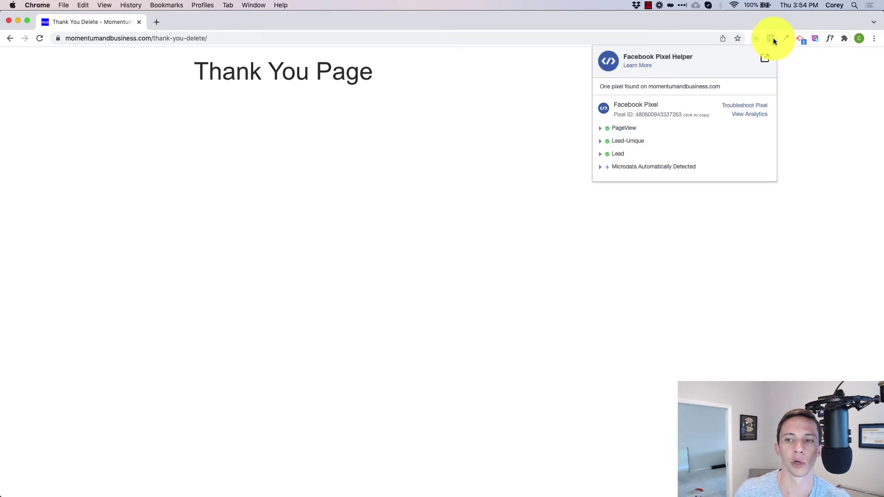
left_click(599, 130)
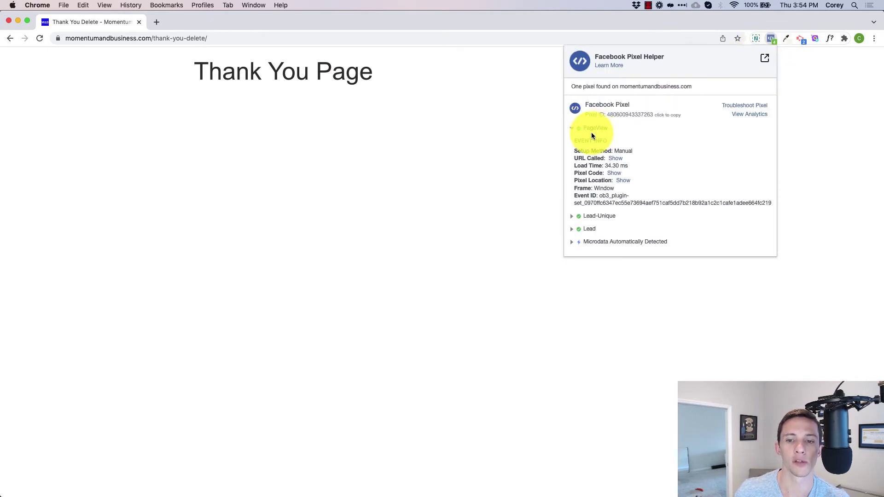
left_click(573, 133)
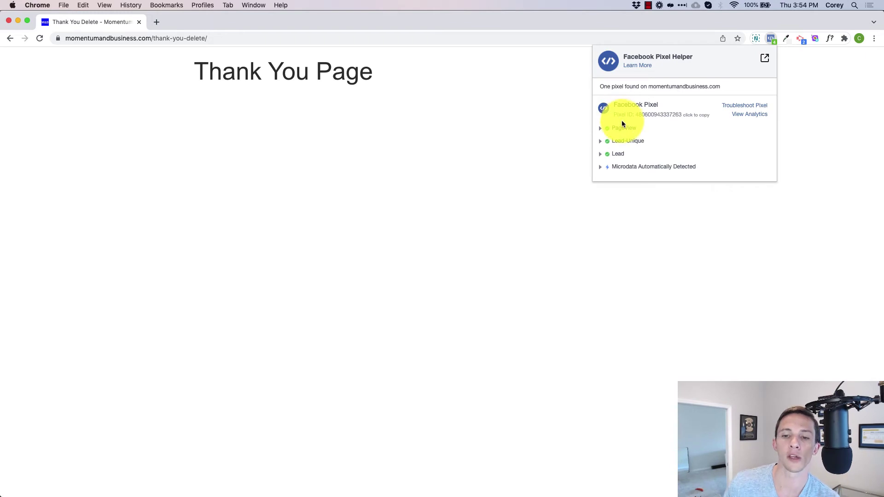
left_click(601, 145)
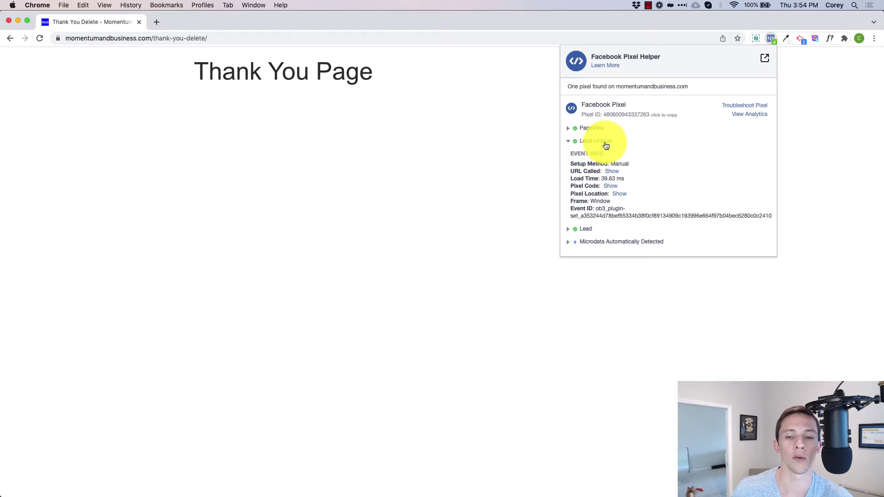
left_click(605, 145)
left_click(602, 157)
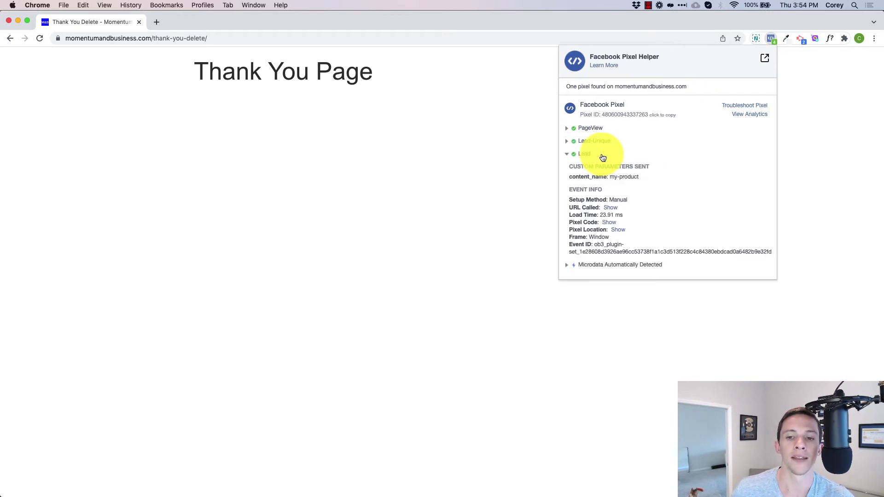
left_click_drag(569, 178, 636, 176)
- Reload the Thank You page and check the Lead event's content_name parameter in Facebook Pixel Helper
left_click_drag(390, 27, 510, 19)
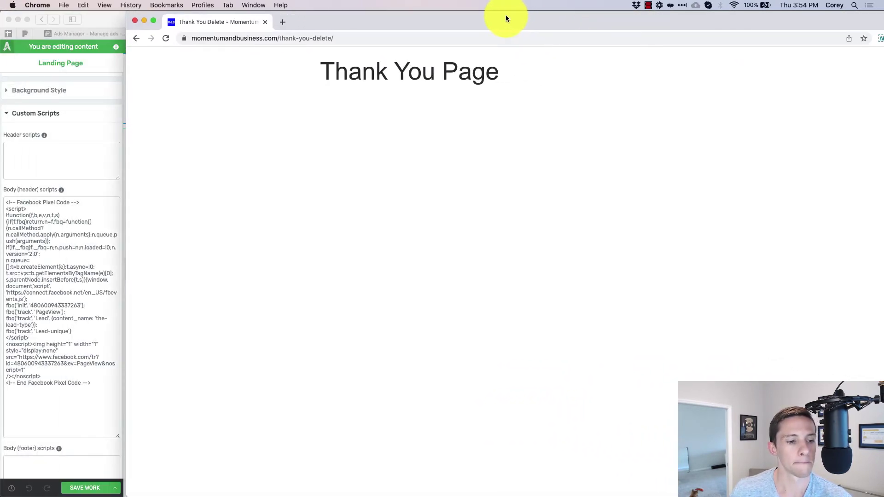
left_click(165, 39)
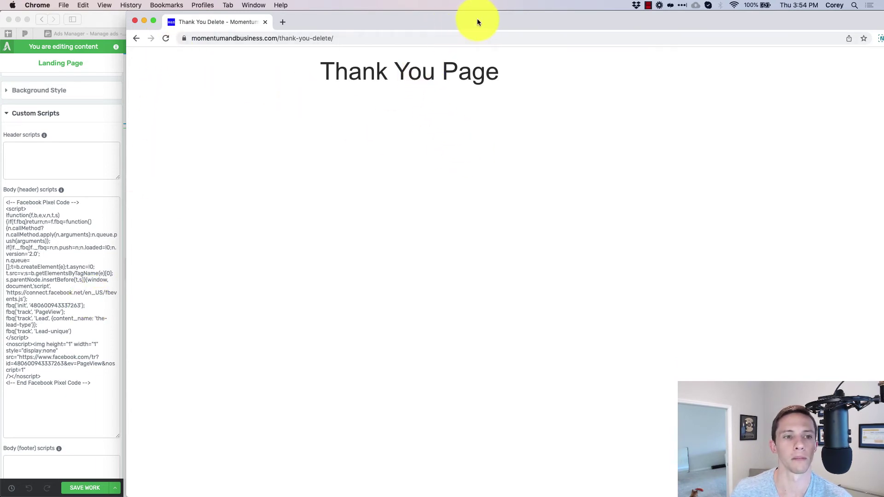
left_click_drag(478, 20, 331, 6)
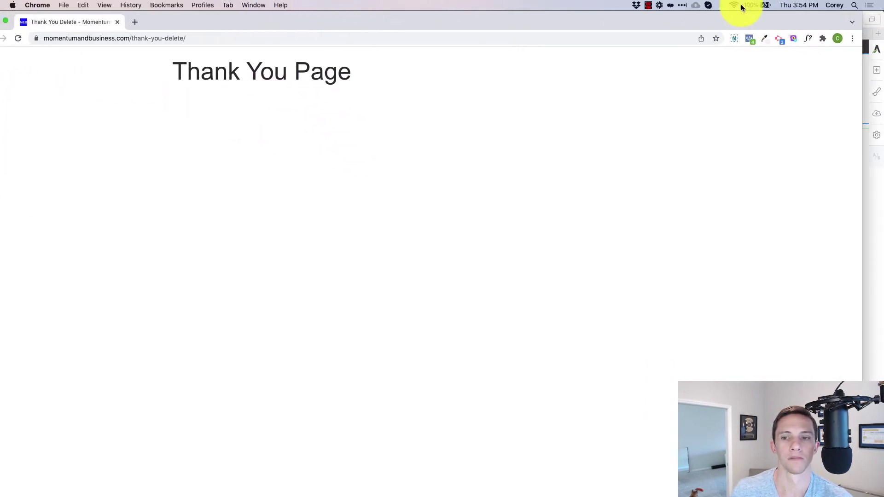
left_click(749, 40)
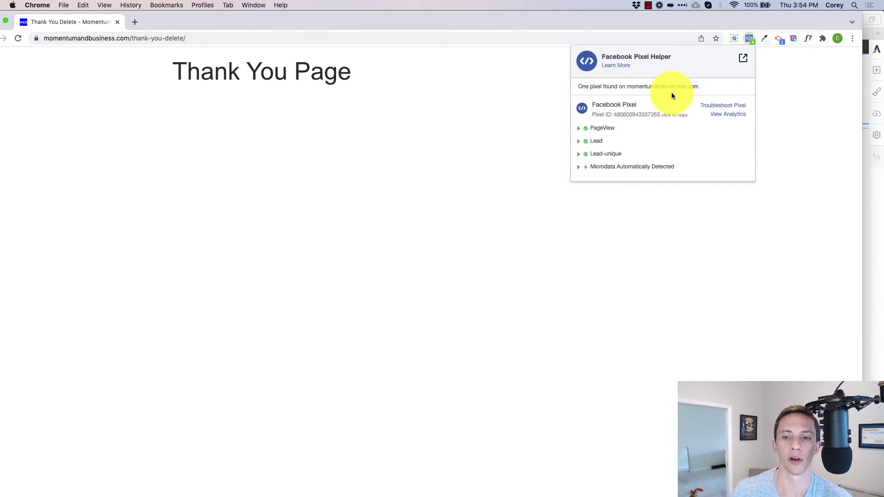
left_click(577, 140)
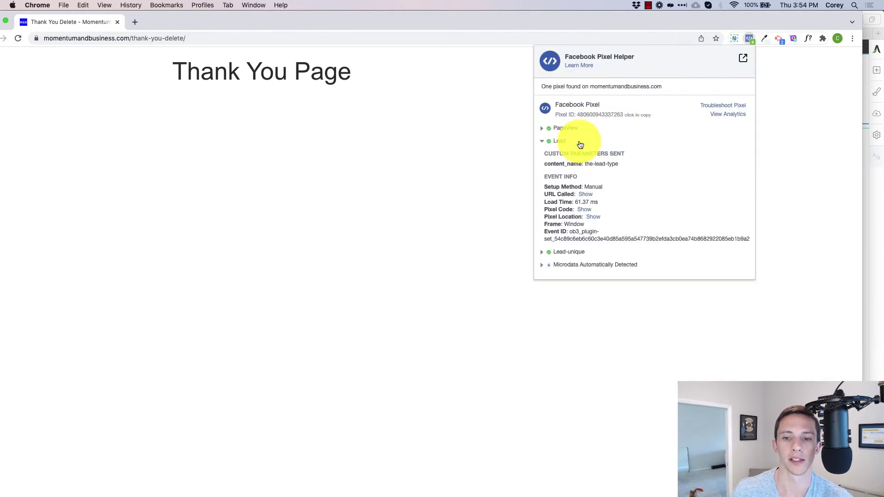
left_click_drag(585, 162, 632, 166)
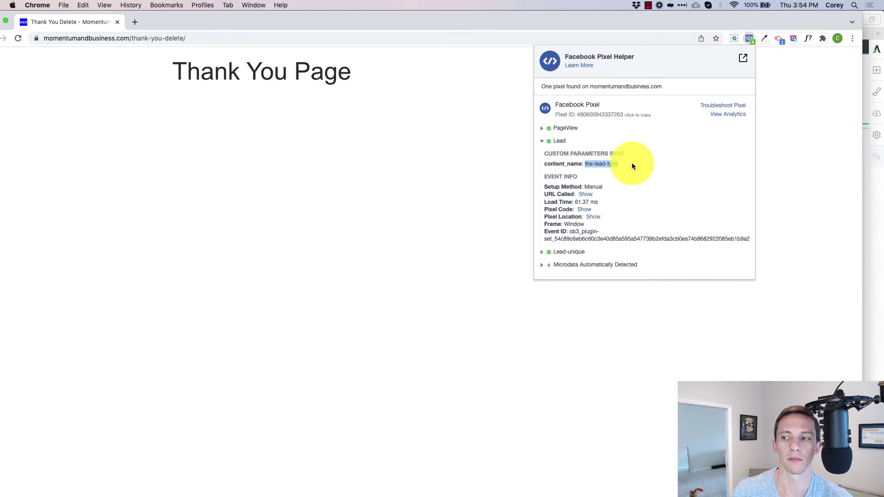
- Reopen Facebook Pixel Helper on the Thank You page and expand the PageView event's details
left_click_drag(322, 28, 646, 24)
left_click_drag(516, 22, 156, 26)
left_click(715, 40)
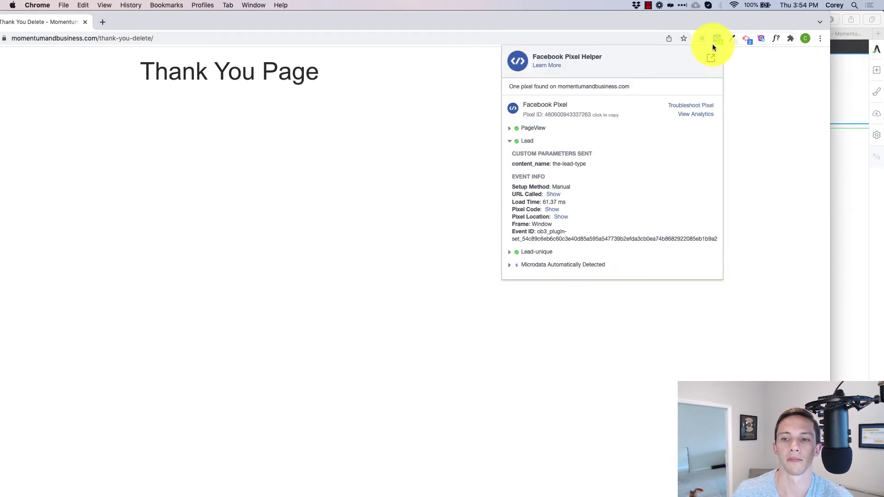
left_click(511, 130)
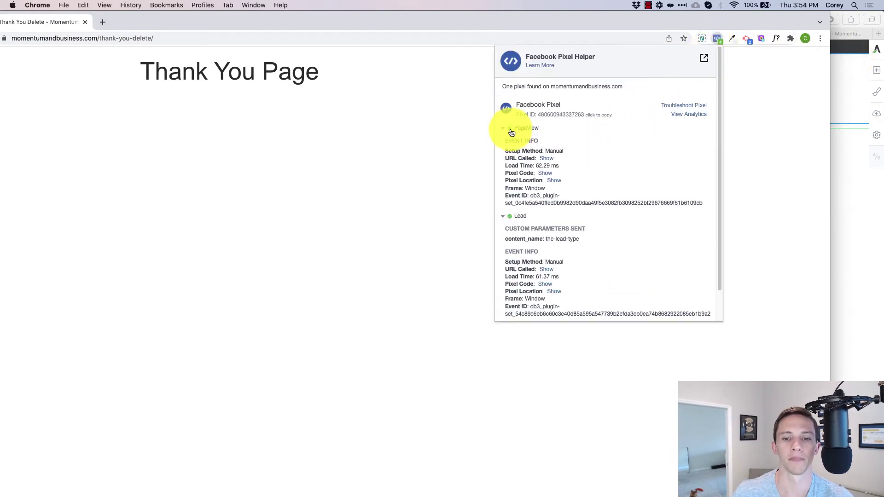
- Switch to the Thrive Architect editor in Safari and change the Lead event's content_name to my-product in the Body (header) scripts
left_click(508, 131)
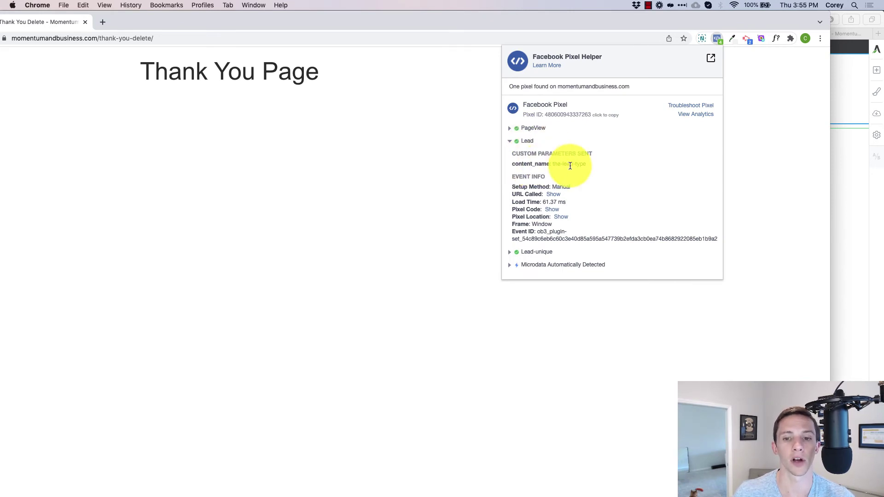
left_click_drag(387, 22, 620, 19)
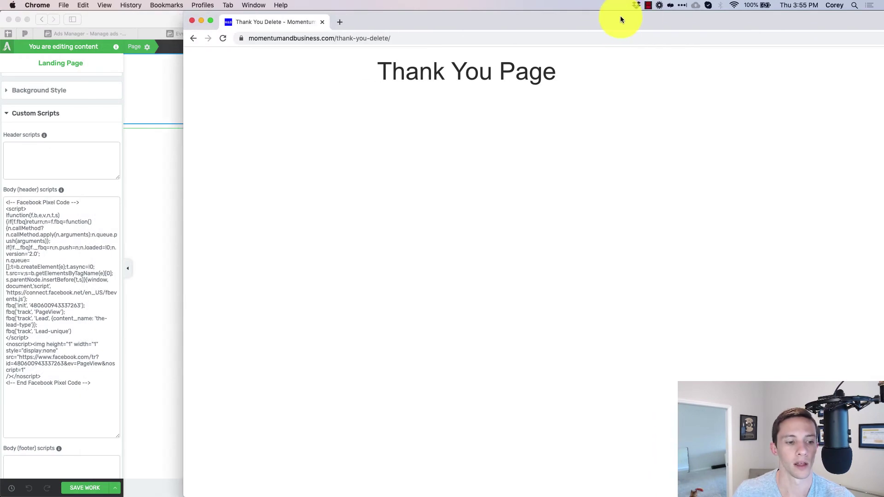
left_click(110, 279)
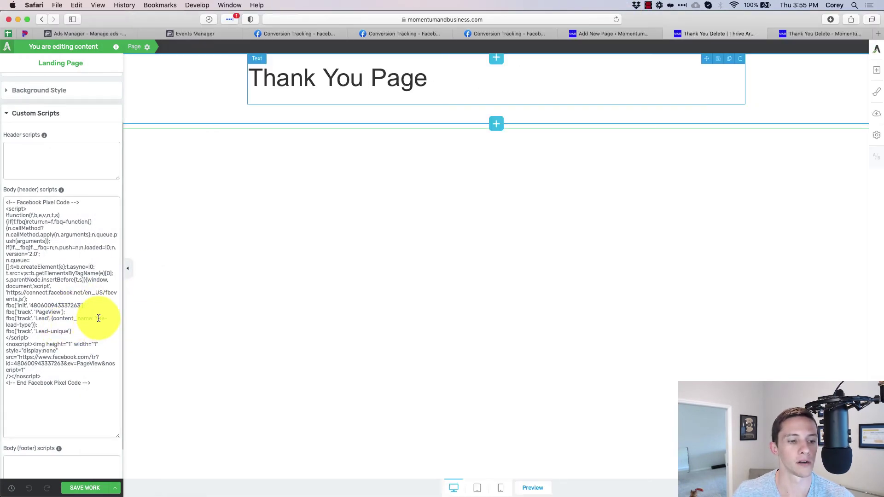
left_click_drag(96, 319, 32, 325)
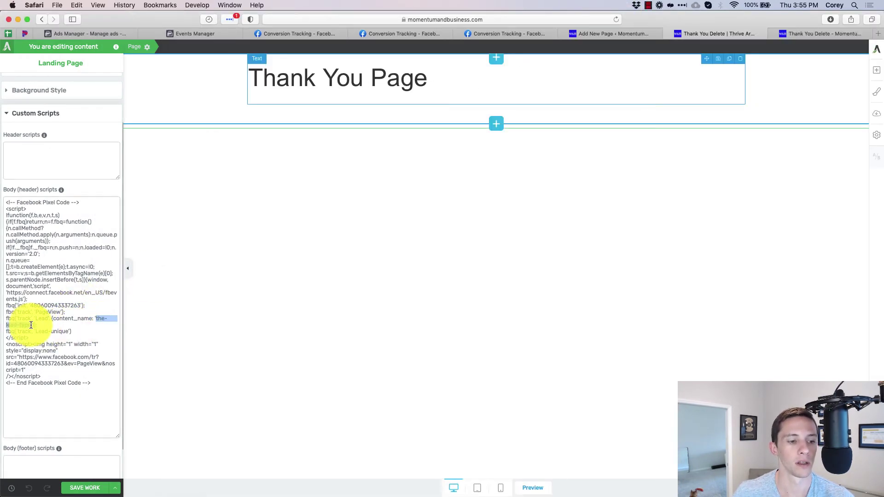
type("My")
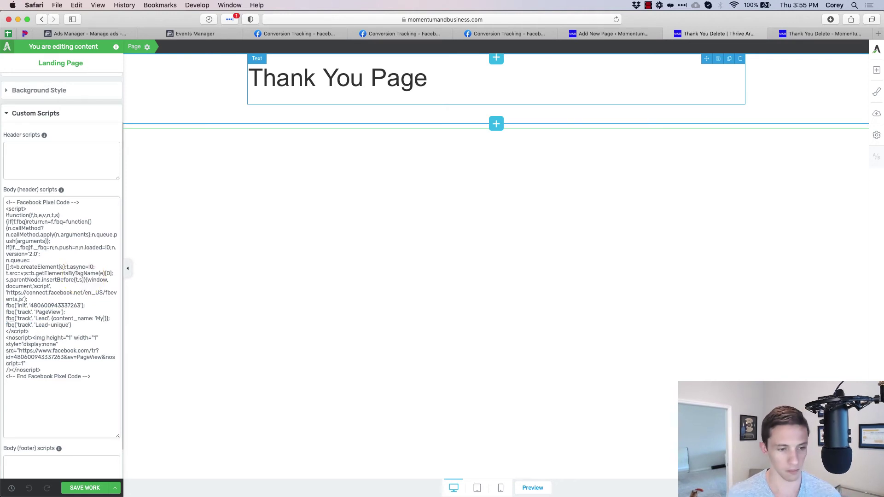
type("p")
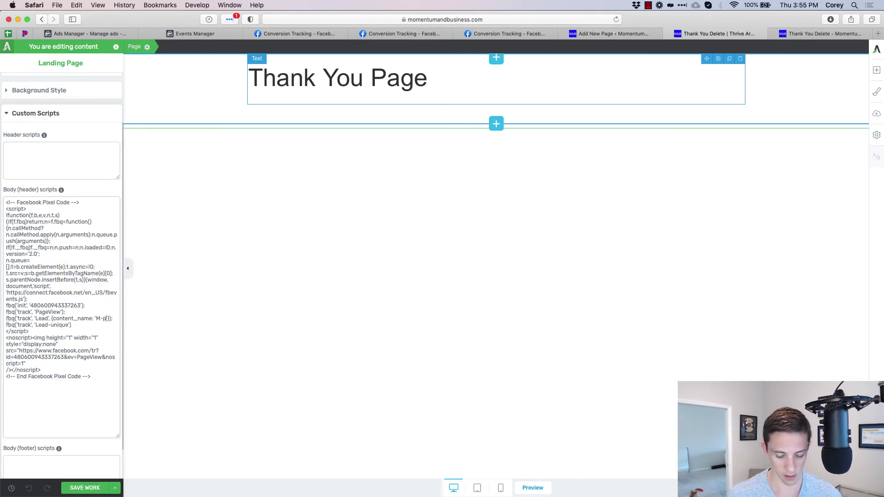
type("roduct")
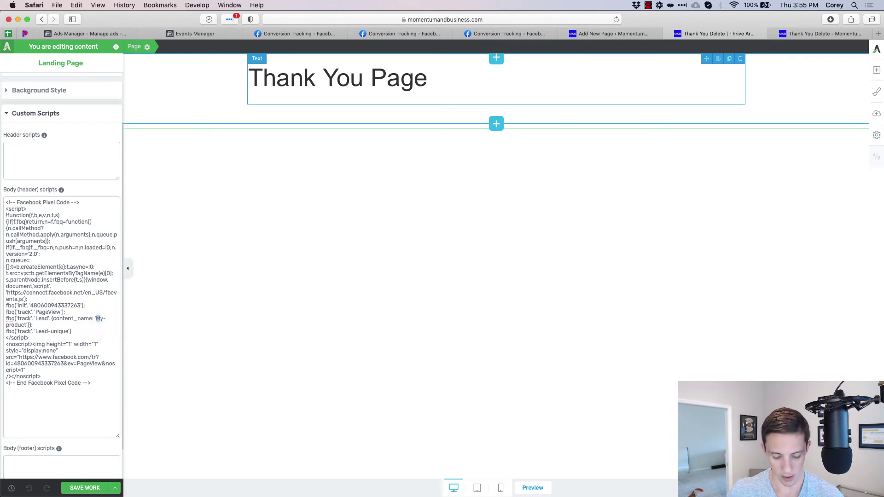
left_click(219, 326)
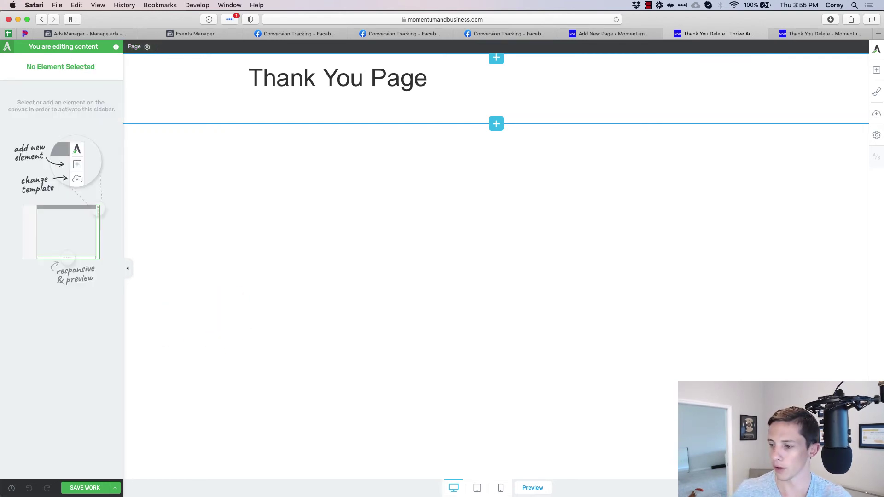
- Put away the TextEdit code window and save the Thank You page in Thrive Architect
key("super+Tab")
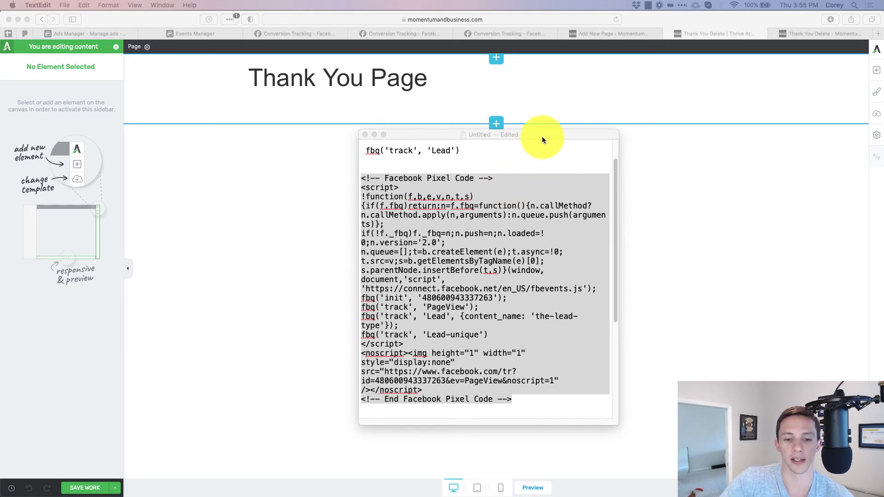
scroll(435, 212, "down", 2)
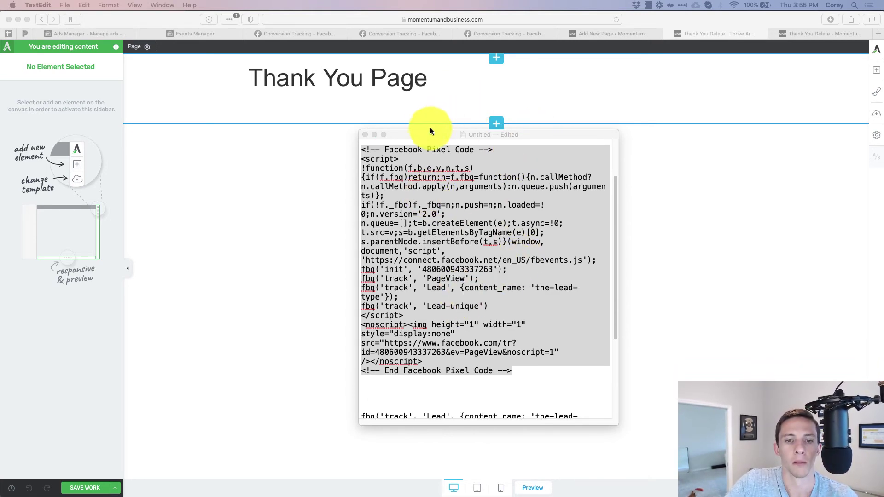
key("cmd+m")
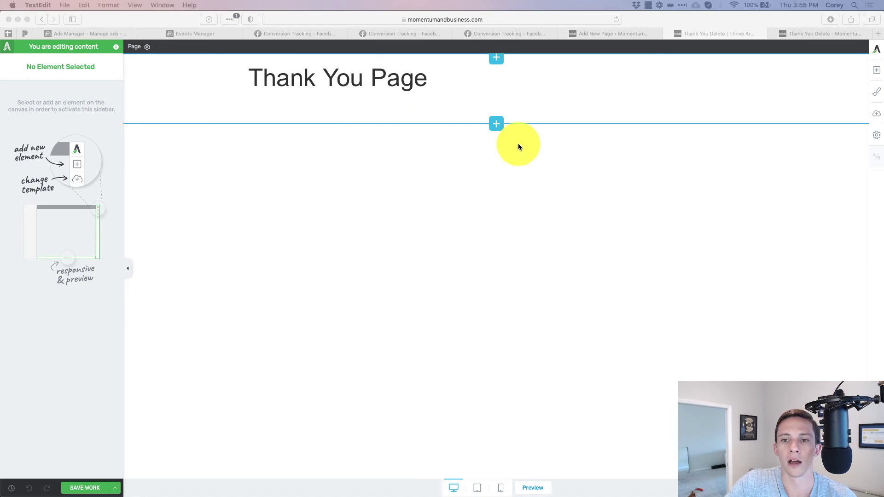
left_click(81, 487)
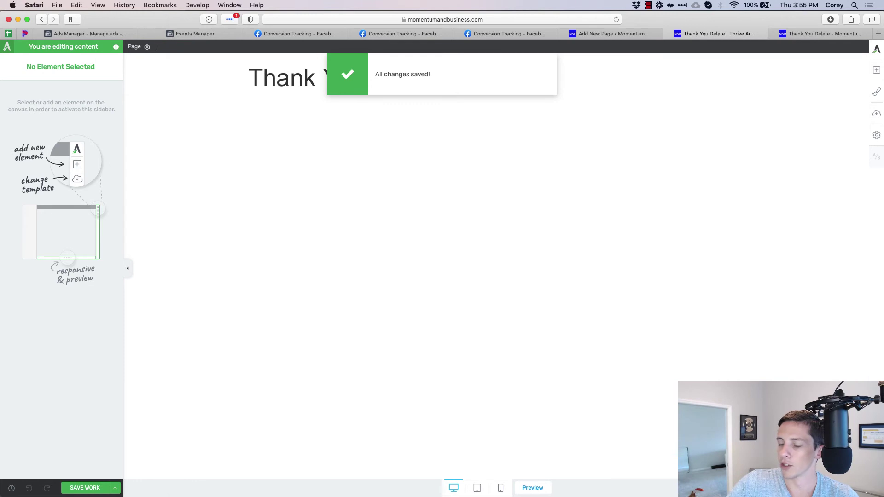
- Reload the live Thank You page in Chrome and check the Lead event's content_name parameter in Facebook Pixel Helper
key("cmd+Tab")
left_click_drag(466, 12, 330, 19)
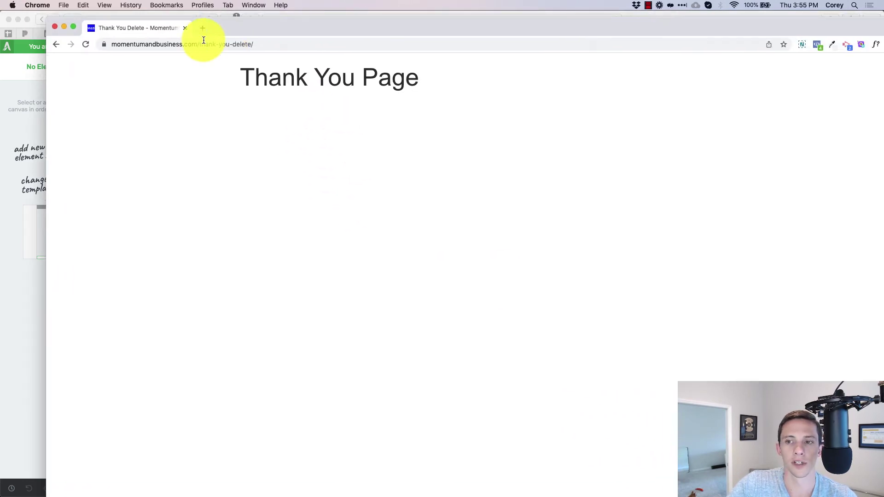
left_click(86, 44)
double_click(283, 23)
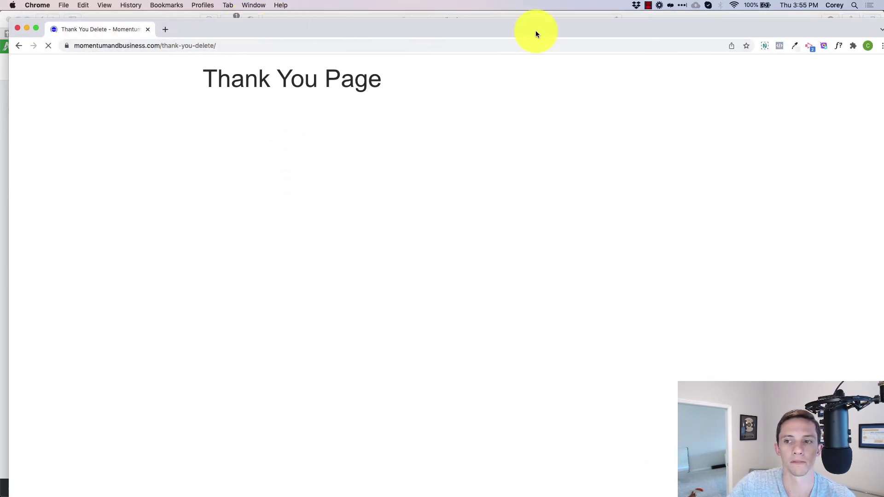
left_click(781, 48)
left_click(621, 151)
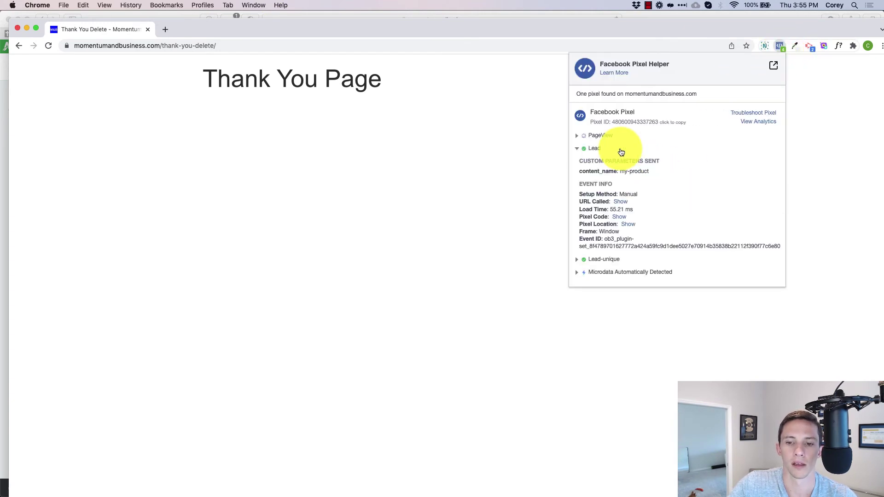
left_click_drag(598, 172, 643, 171)
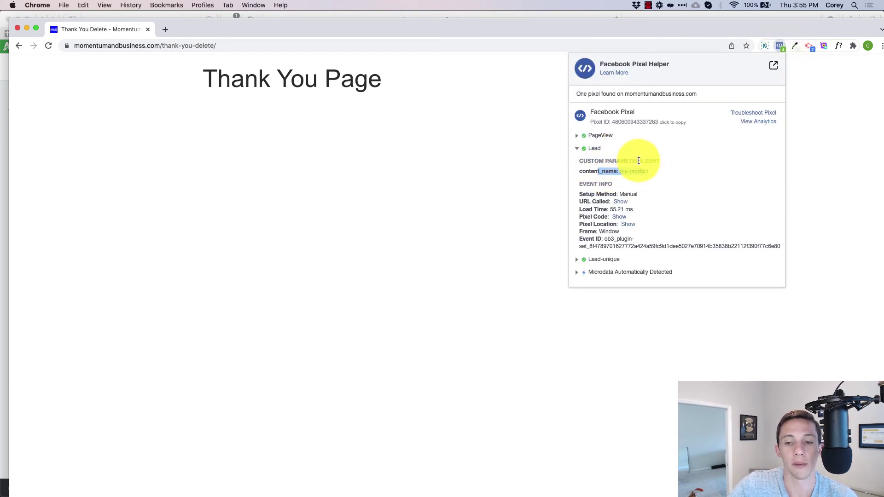
- Compare the TextEdit pixel code with the Lead parameters in Facebook Pixel Helper and expand the Lead-unique event's details
key("super+Tab")
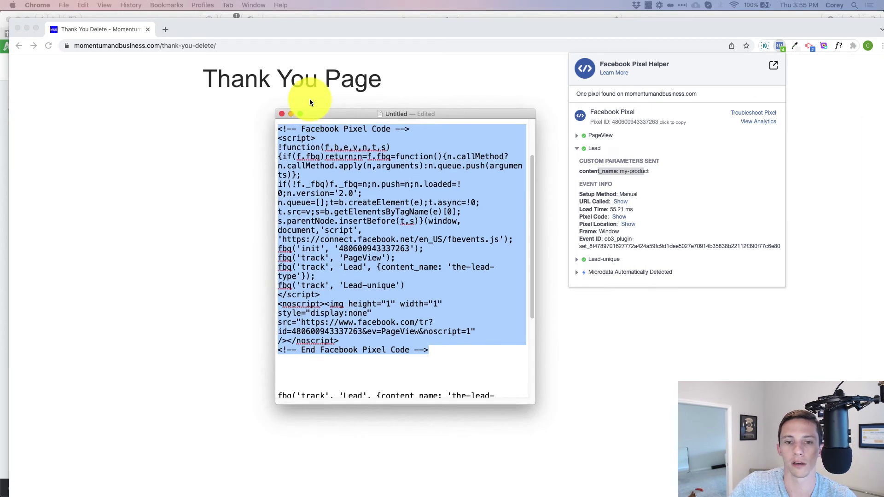
scroll(374, 221, "down", 3)
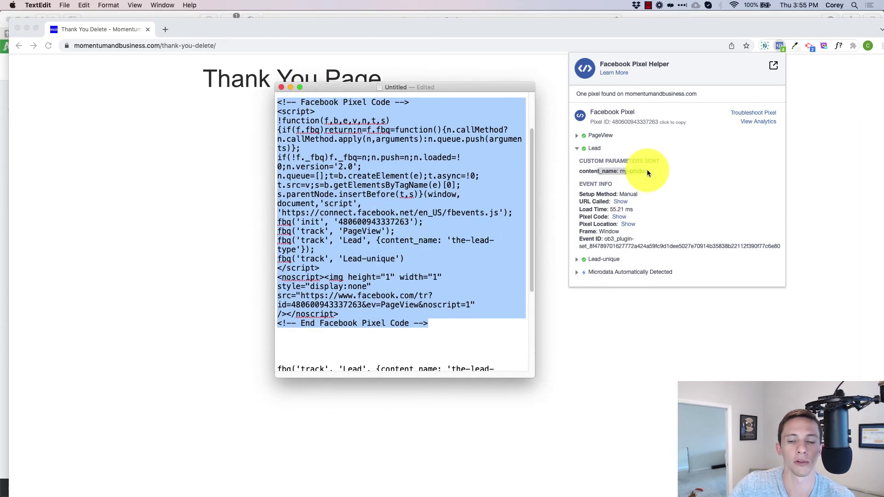
left_click_drag(648, 171, 627, 171)
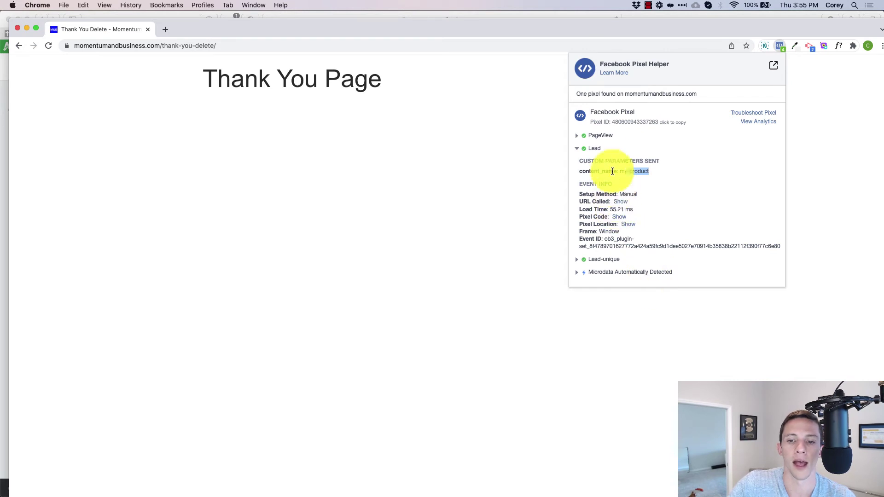
left_click(576, 262)
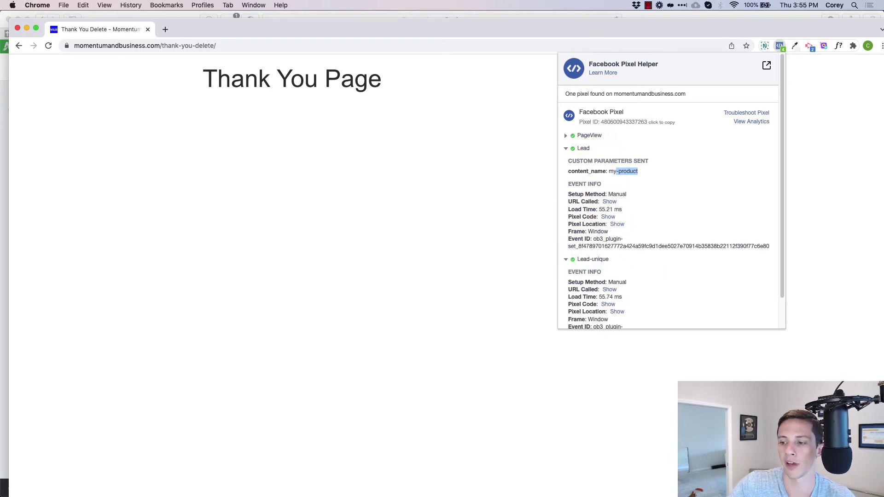
- Highlight the Lead-unique tracking line in the TextEdit pixel code and move the Chrome and TextEdit windows out of the way
key("super+Tab")
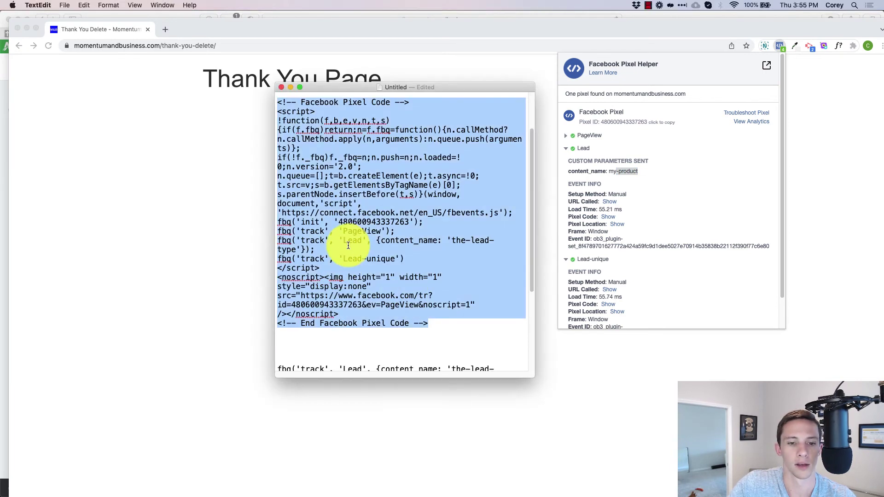
left_click(364, 249)
left_click_drag(404, 258, 277, 258)
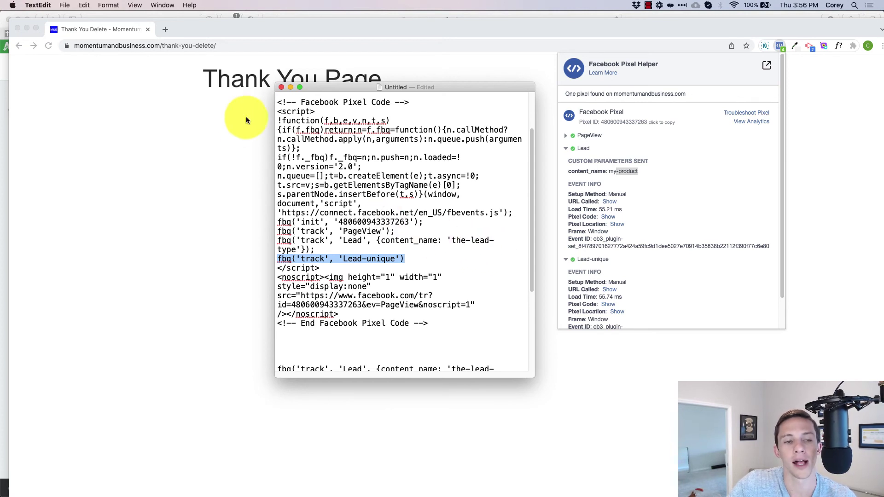
left_click(187, 45)
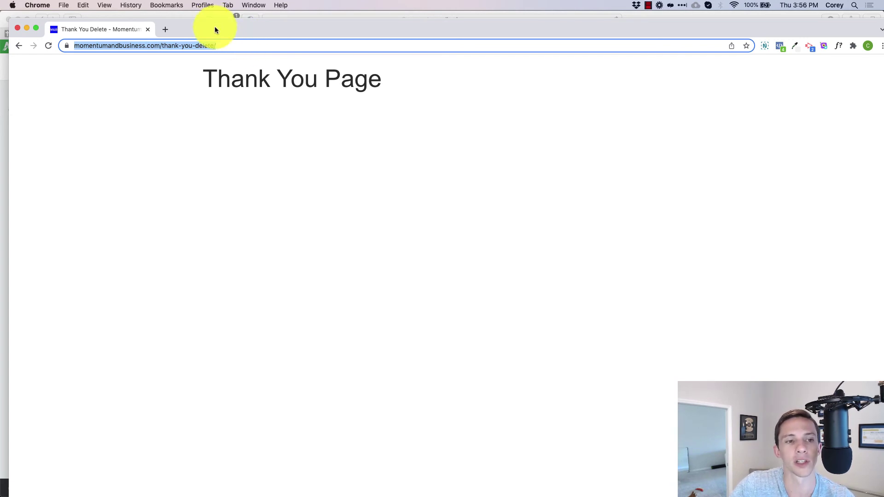
left_click_drag(256, 33, 883, 41)
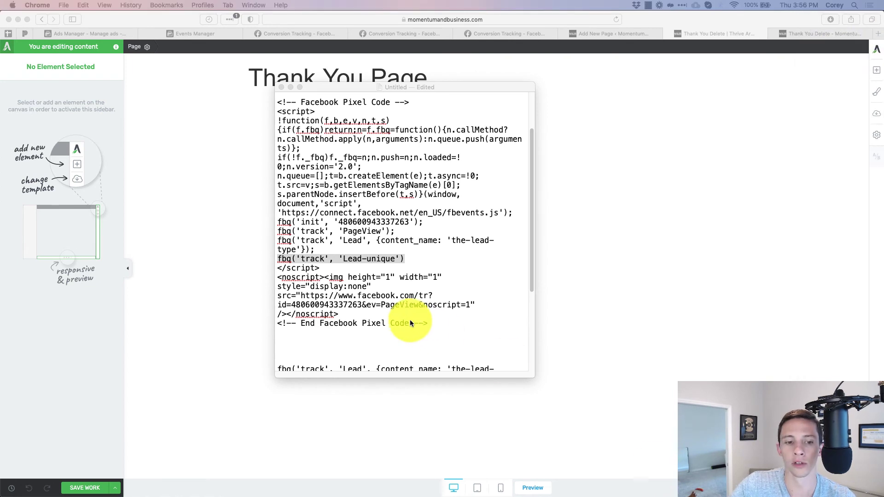
left_click(384, 276)
left_click_drag(404, 258, 273, 257)
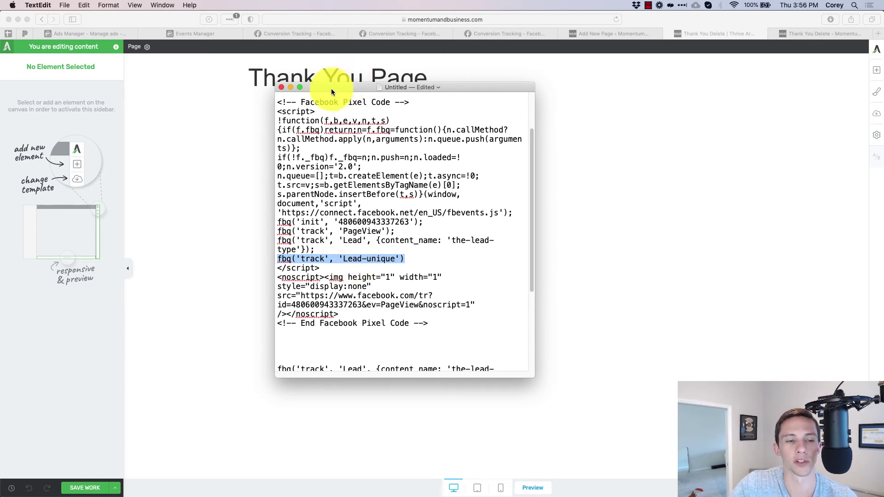
left_click_drag(331, 88, 883, 113)
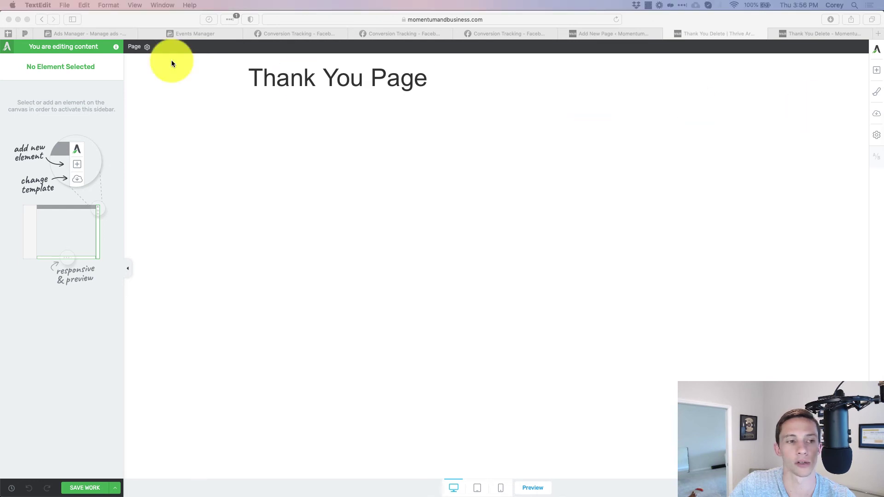
- Switch to Ads Manager in Safari, try Lead as the Demo Conv Asset ad set's conversion event, and clear the selection
left_click(78, 33)
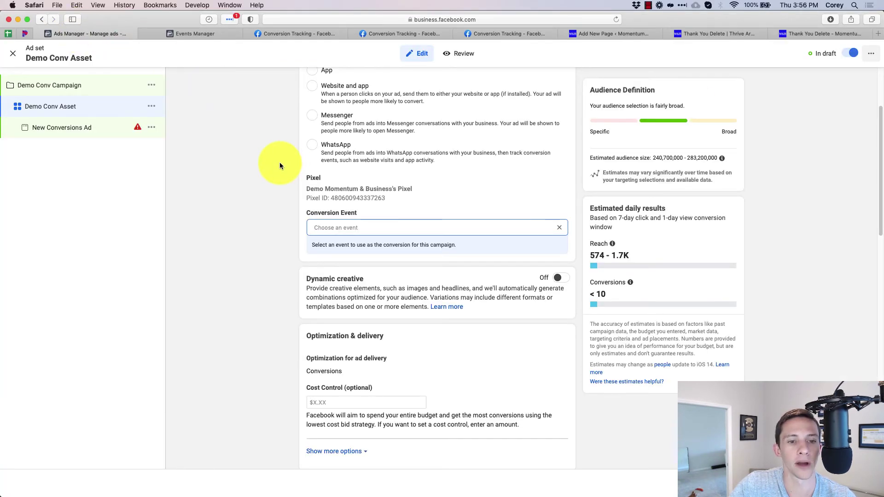
scroll(299, 207, "up", 5)
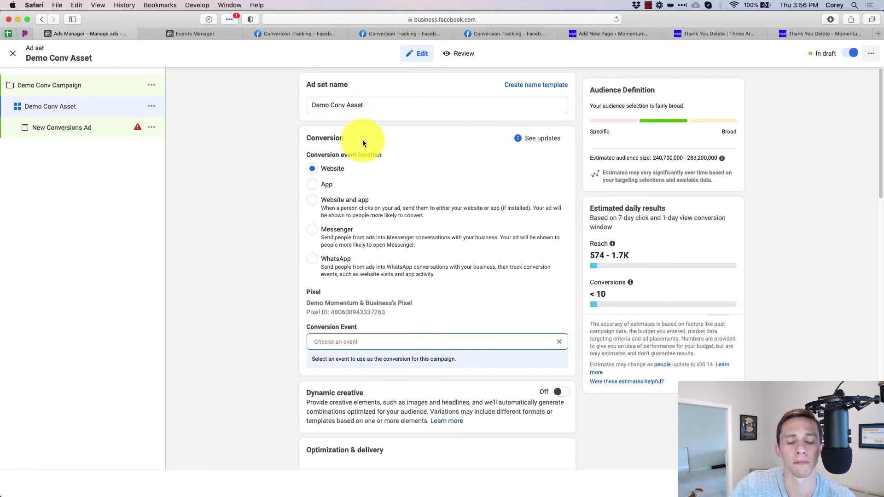
scroll(366, 198, "down", 3)
left_click(358, 269)
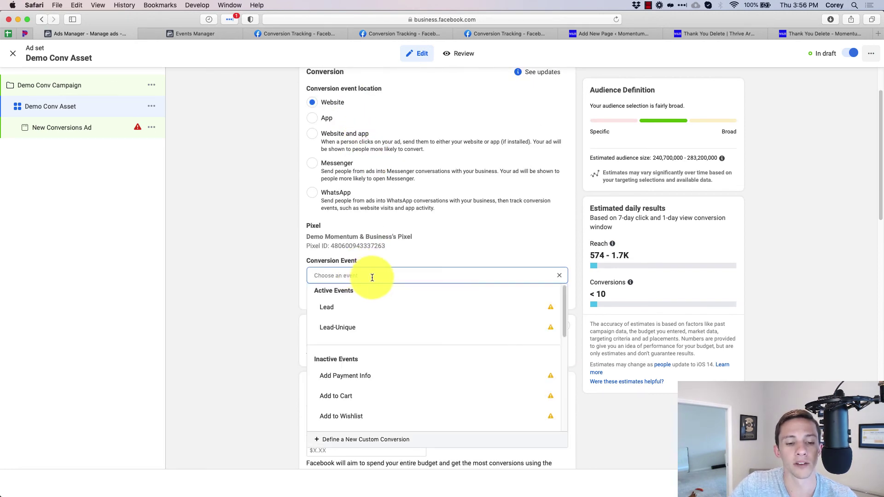
scroll(368, 272, "down", 1)
mouse_move(336, 315)
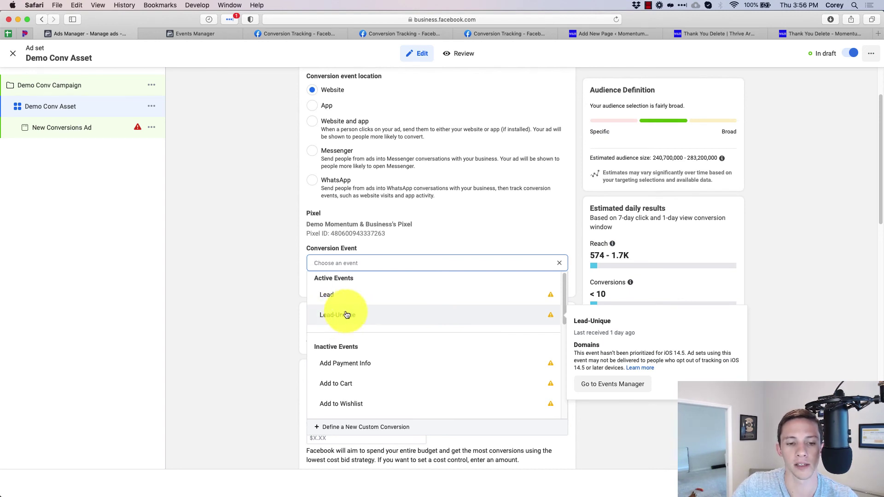
left_click(319, 301)
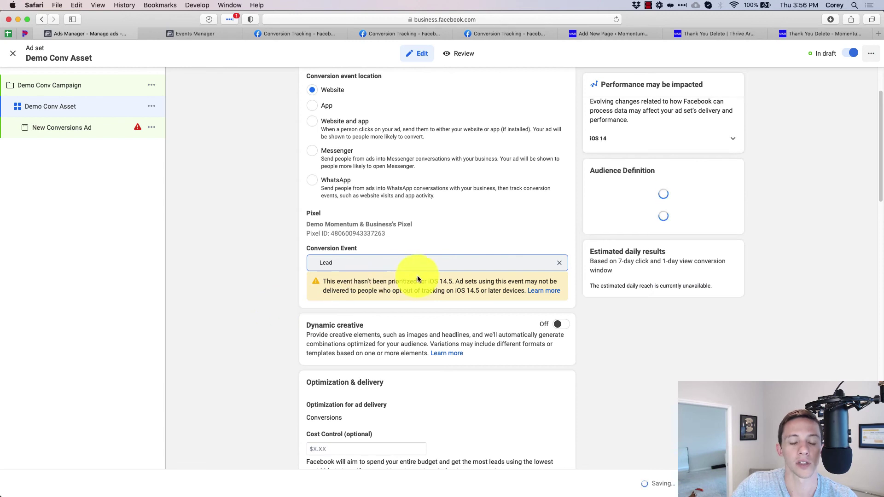
left_click(559, 264)
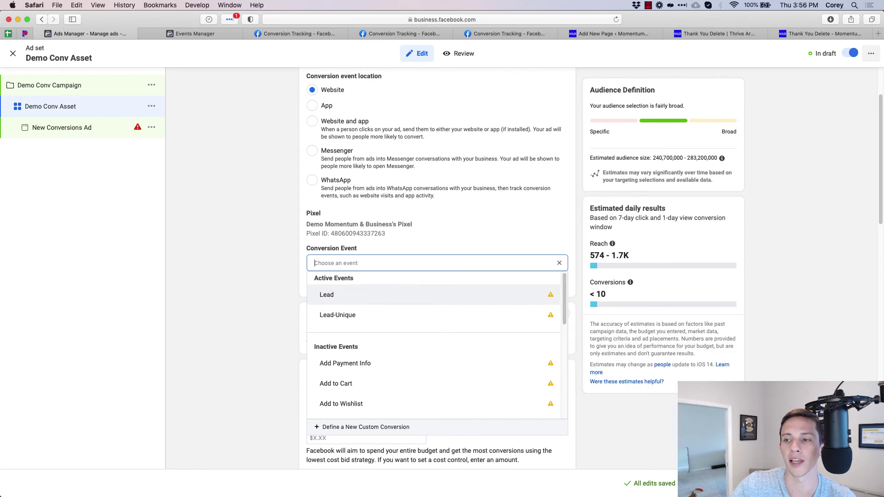
- Switch to TextEdit and insert two blank lines above and below the Lead and Lead-unique tracking lines in the pixel code
key("super+Tab")
left_click(436, 230)
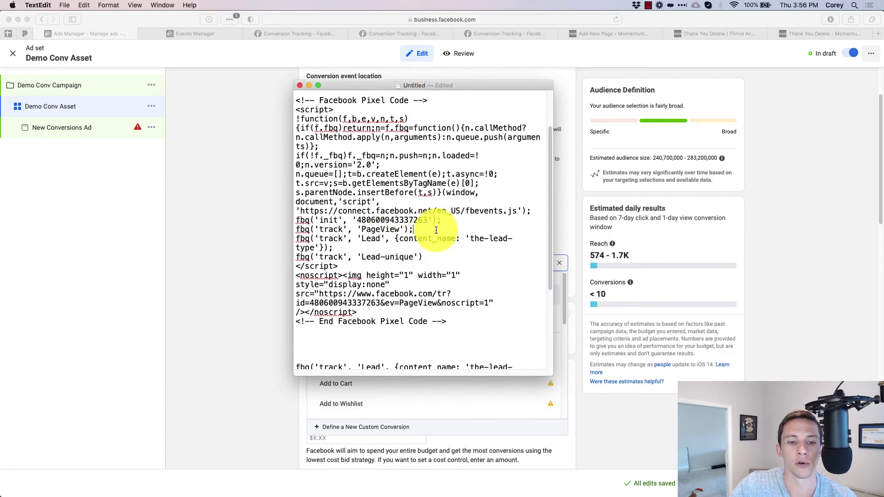
key("Return")
key("Return")
left_click(428, 277)
key("Return")
key("Return")
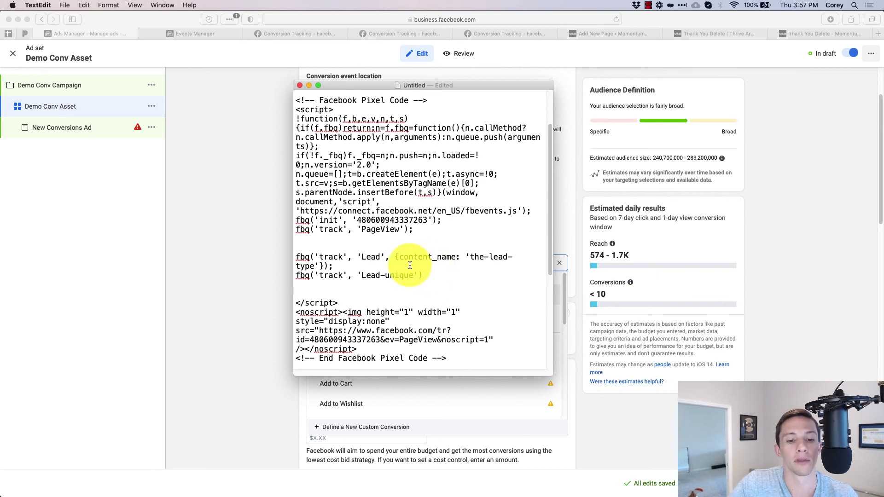
- Highlight the Lead line with content_name and the Lead-unique line in turn to compare the two tracking calls
left_click_drag(400, 267, 294, 257)
left_click_drag(434, 274, 295, 276)
left_click(382, 276)
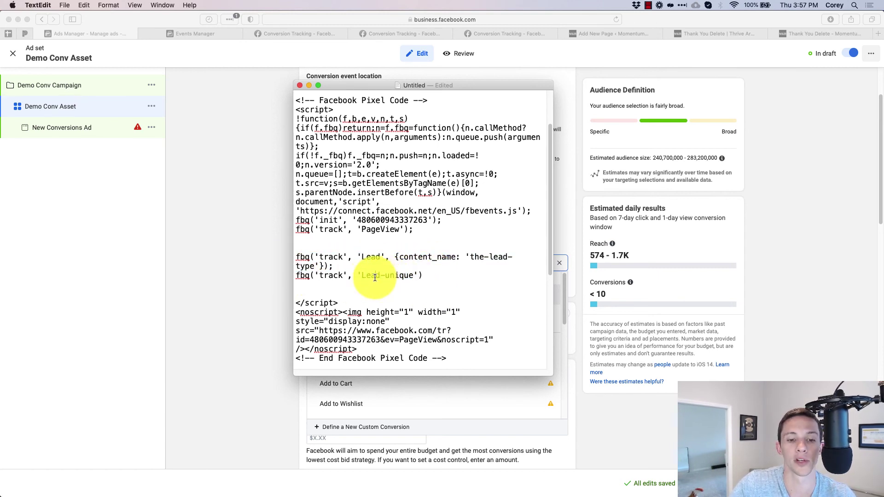
- Rename the Lead-unique event to Lead-unique-type1 in the pixel code and move the TextEdit window off the Ads Manager page
left_click(414, 270)
type("-type1")
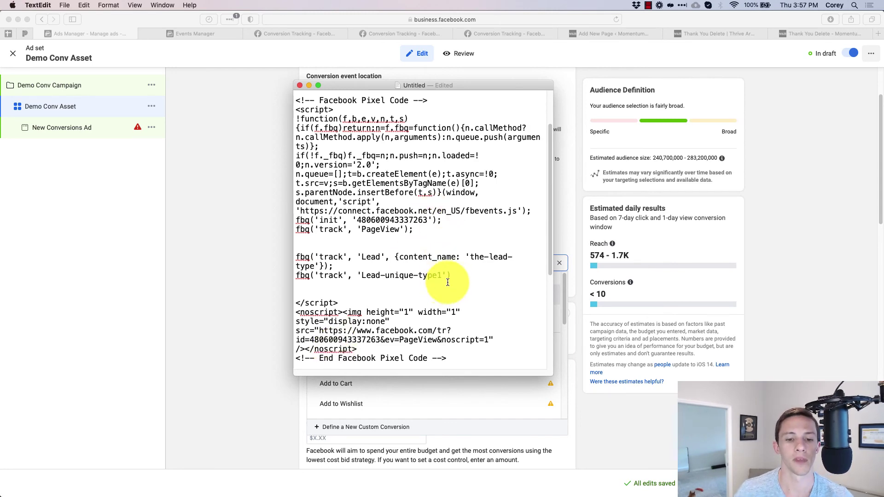
triple_click(367, 100)
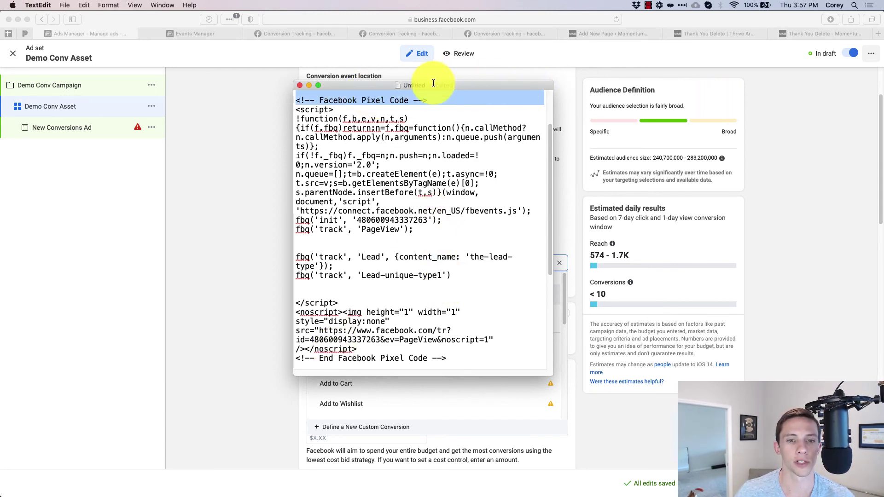
left_click_drag(433, 83, 883, 86)
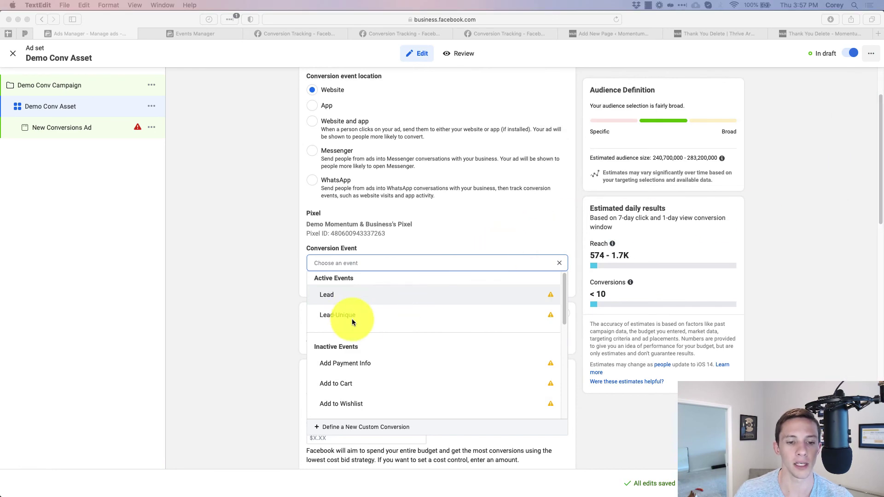
- Review the available conversion events and highlight the Lead line with content_name in the TextEdit pixel code for comparison
scroll(354, 317, "down", 10)
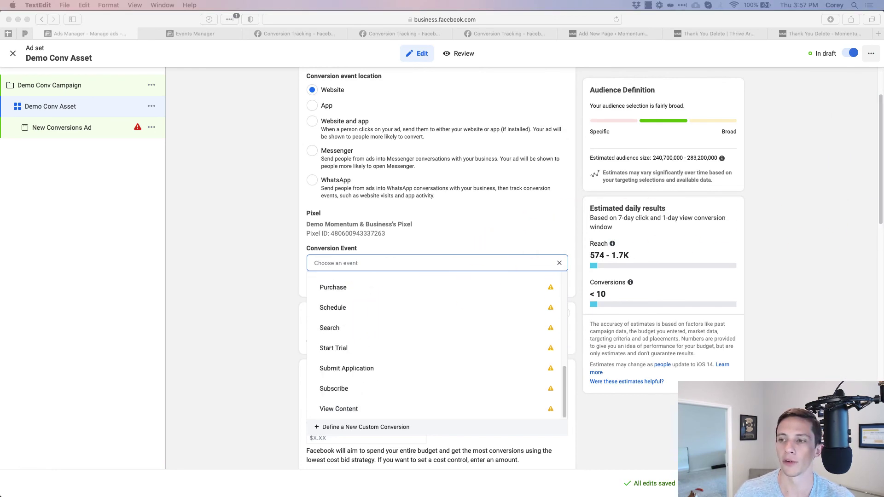
left_click_drag(881, 85, 416, 58)
left_click_drag(306, 239, 255, 231)
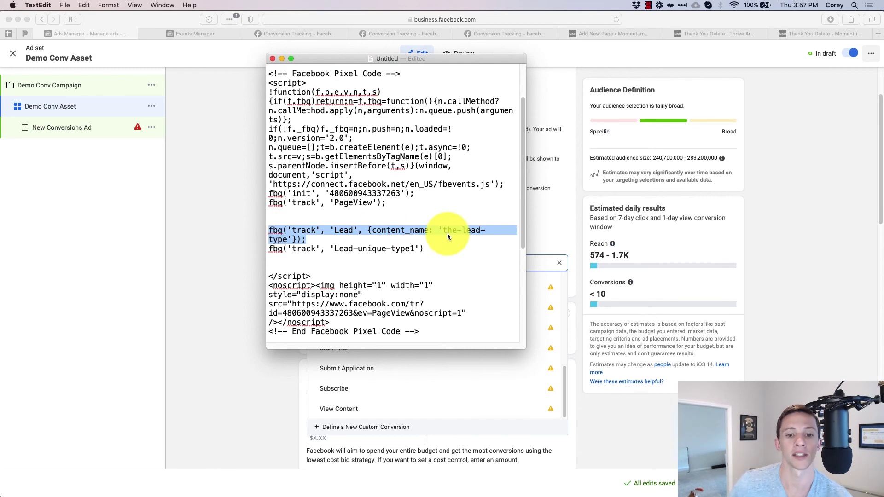
left_click_drag(339, 59, 883, 48)
left_click(245, 288)
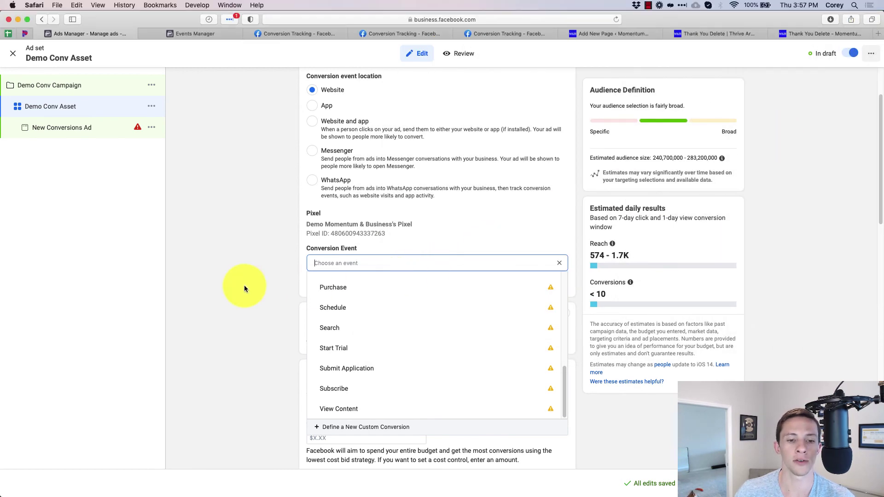
- Start defining a new custom conversion in Ads Manager with Lead as its conversion event
left_click(382, 427)
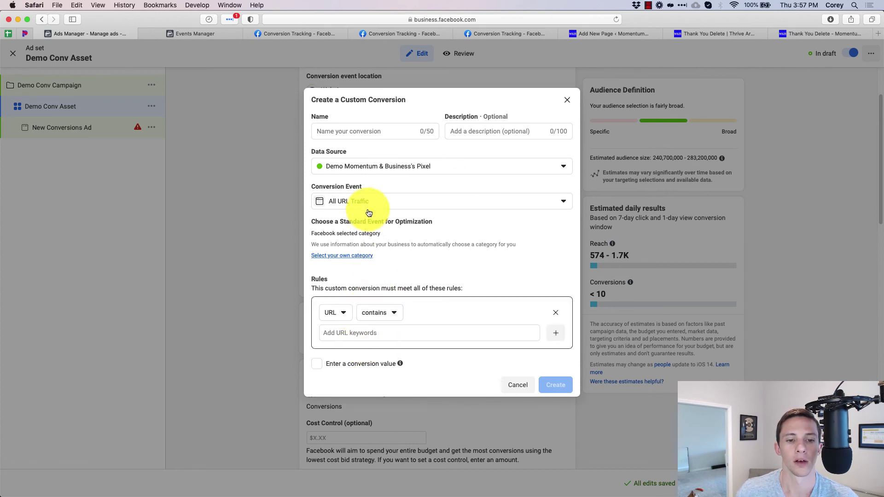
left_click(354, 201)
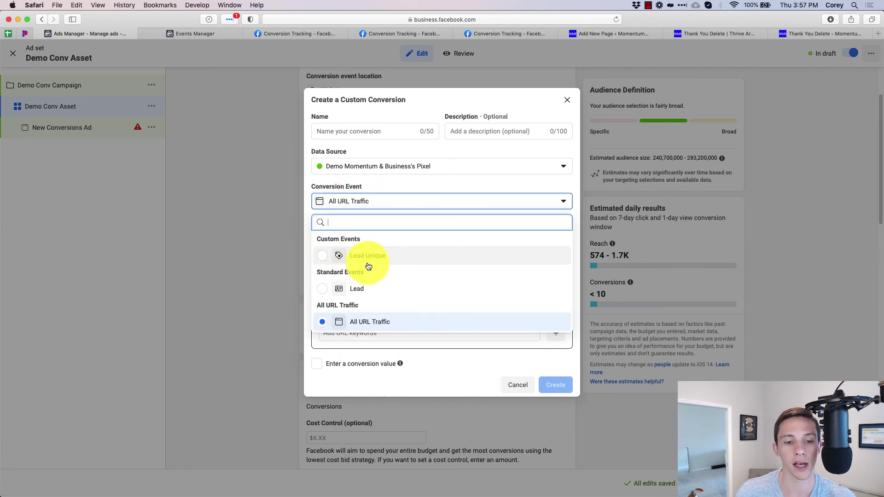
left_click(324, 293)
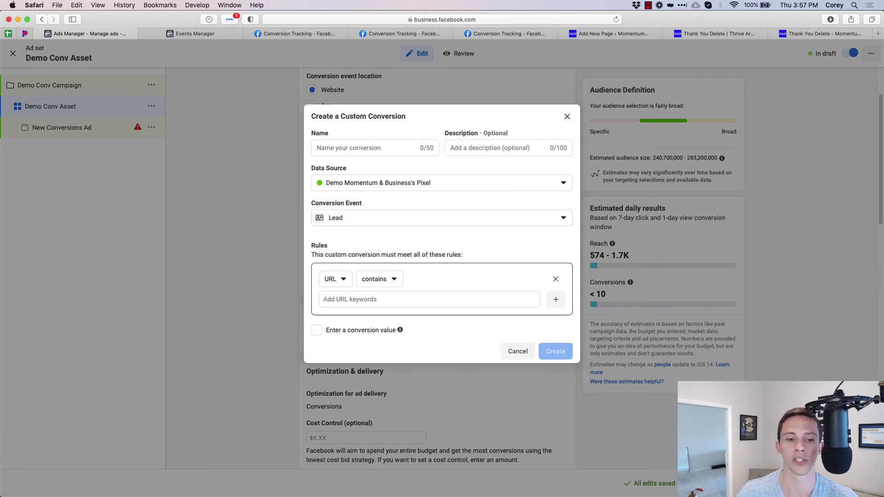
- Check the Lead line in the TextEdit pixel code and base the custom conversion's rule on the content_name event parameter
key("super+Tab")
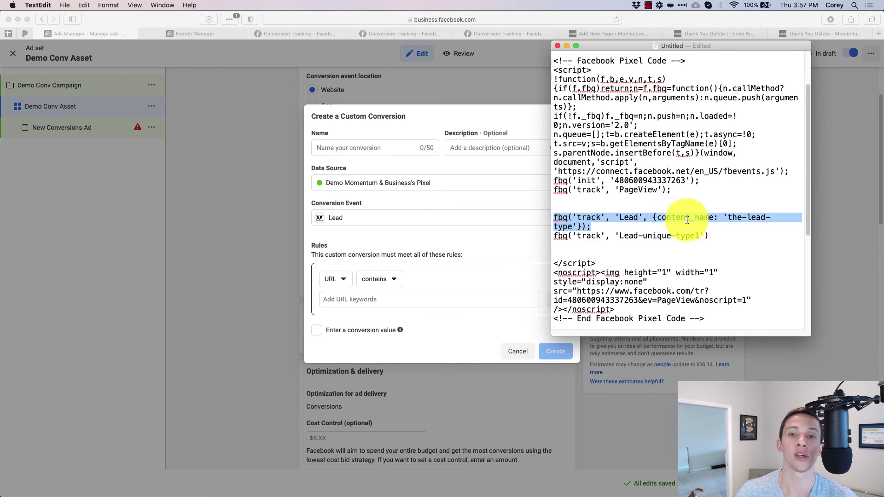
double_click(635, 44)
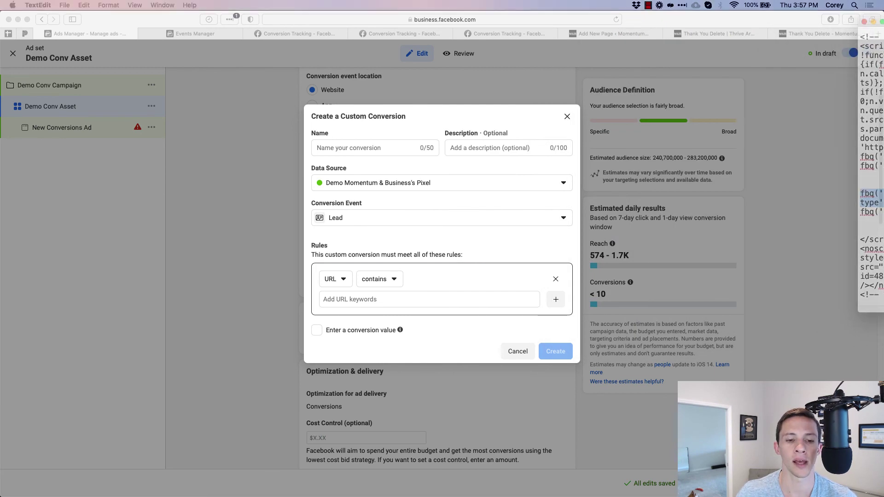
left_click(343, 279)
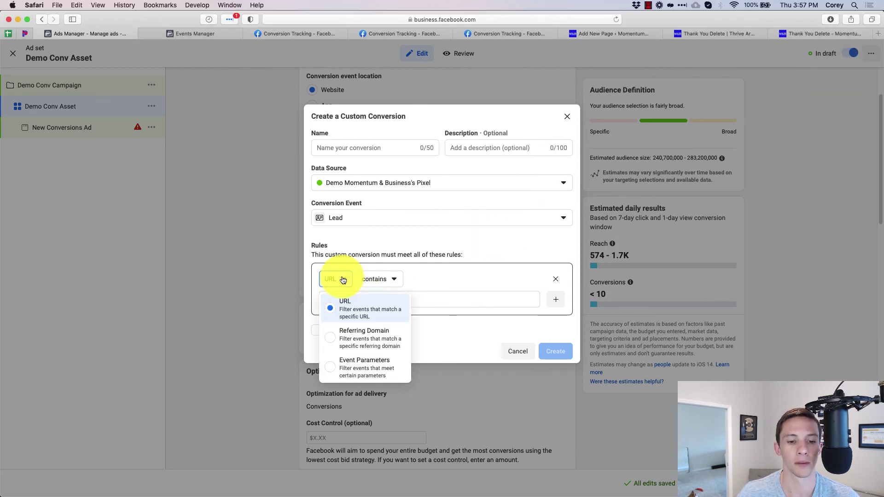
left_click(346, 364)
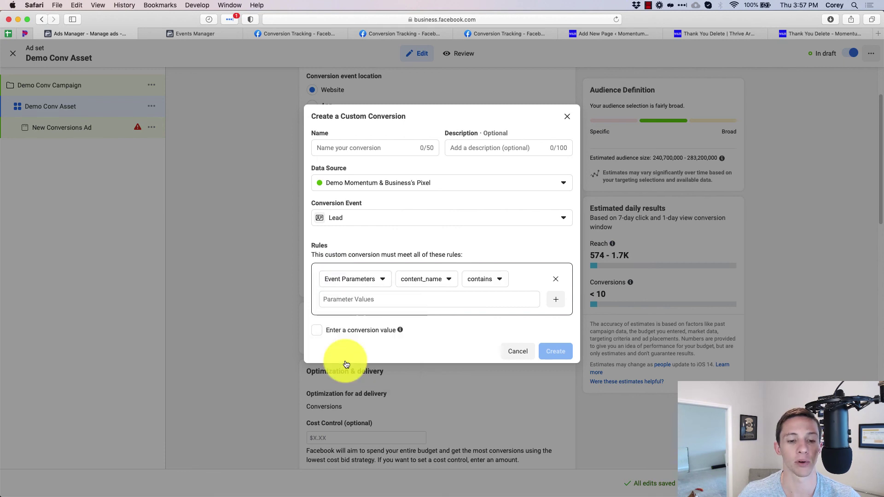
- Highlight the content_name value the-lead-type in the TextEdit pixel code and move the window aside again
left_click_drag(761, 26, 687, 35)
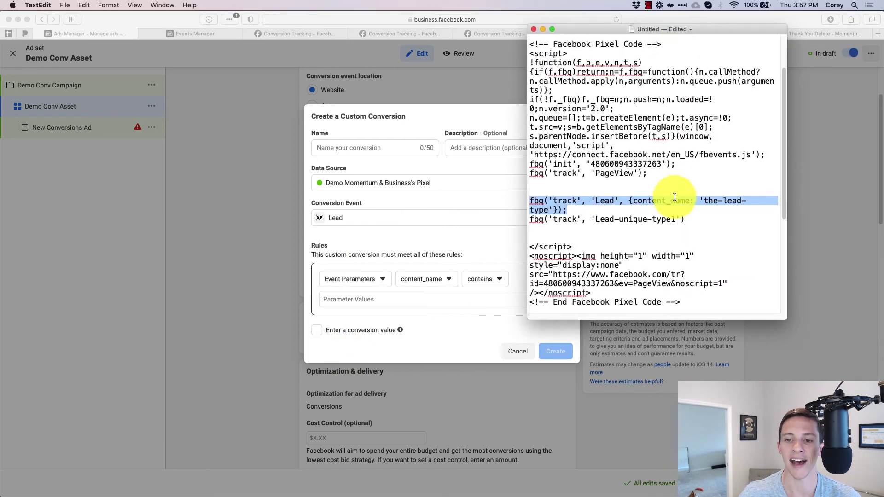
left_click(572, 218)
left_click_drag(547, 212, 703, 201)
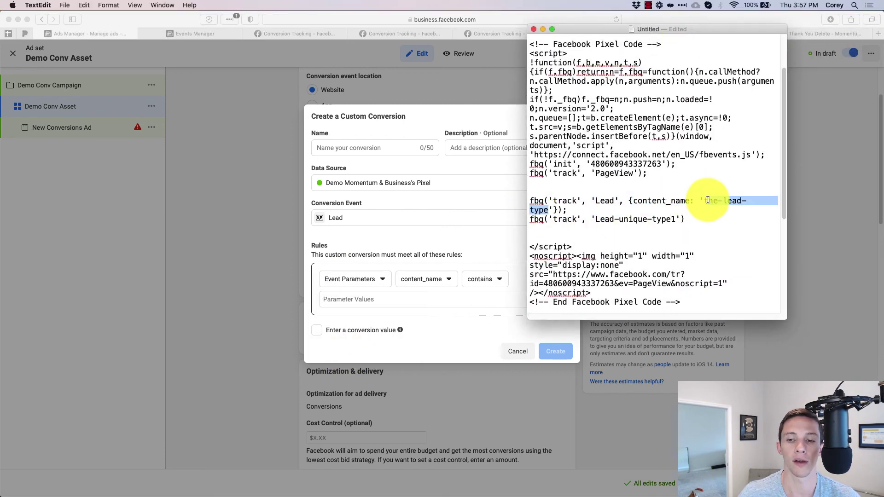
left_click_drag(612, 31, 883, 34)
- Switch to Chrome and bring the thank-you page window fully into view
left_click(714, 33)
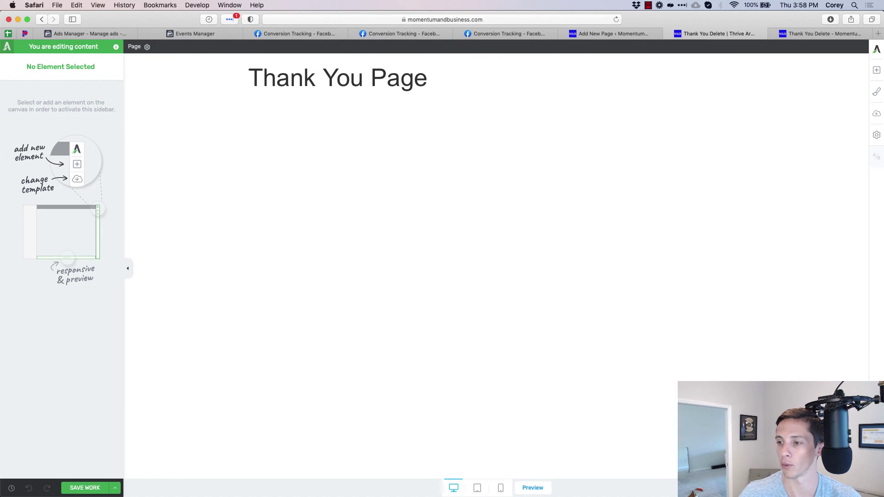
key("super+Tab")
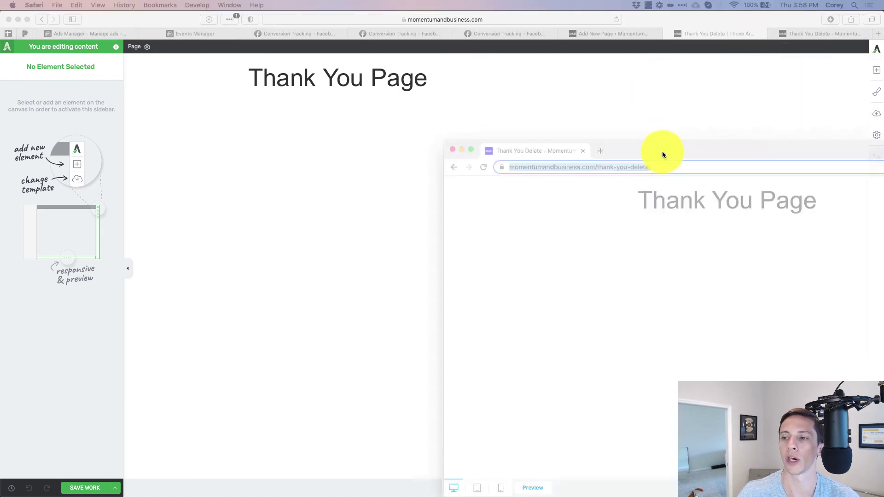
left_click_drag(663, 154, 230, 61)
double_click(230, 61)
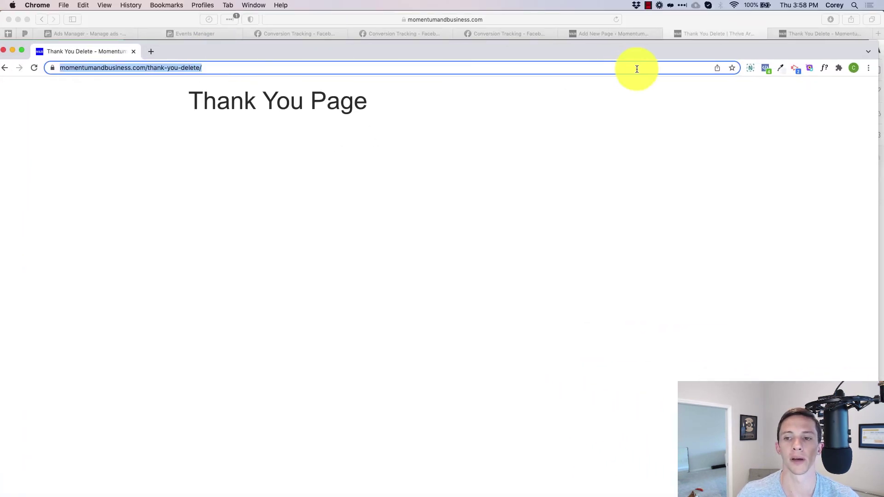
- Copy the Lead event's content_name value my-product from Facebook Pixel Helper and move the Chrome window out of the way
left_click(765, 68)
scroll(573, 266, "down", 2)
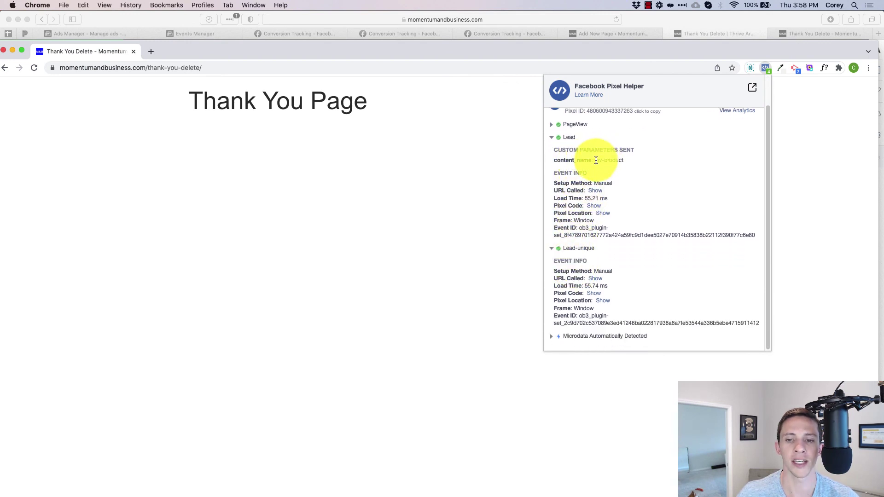
left_click_drag(593, 160, 630, 164)
right_click(627, 162)
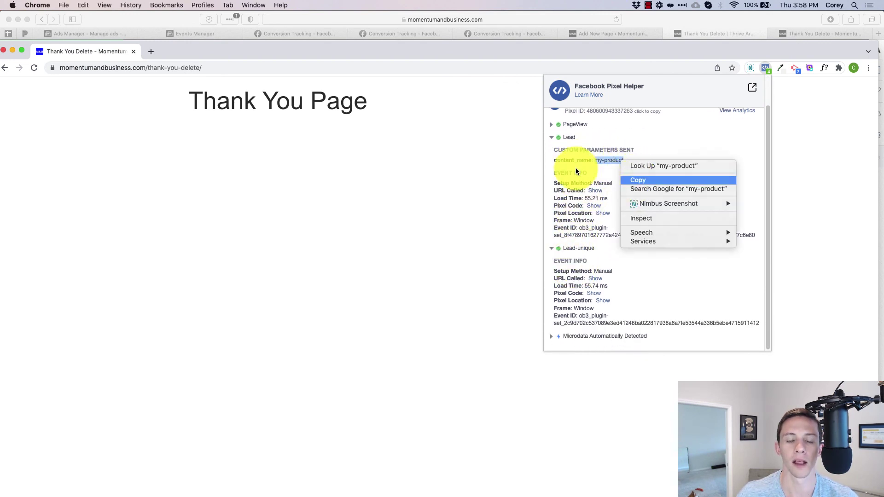
left_click(635, 180)
double_click(276, 57)
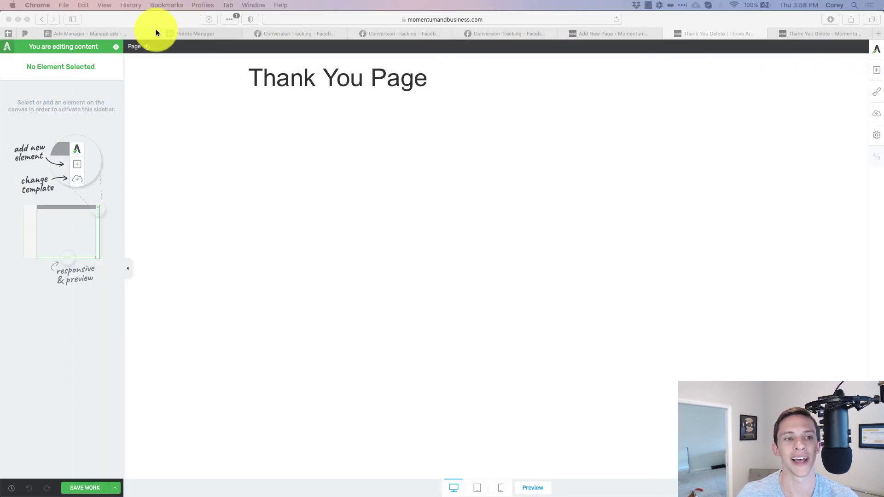
- Return to Ads Manager in Safari and set the custom conversion's rule to content_name equals my-product
left_click(103, 34)
left_click(410, 299)
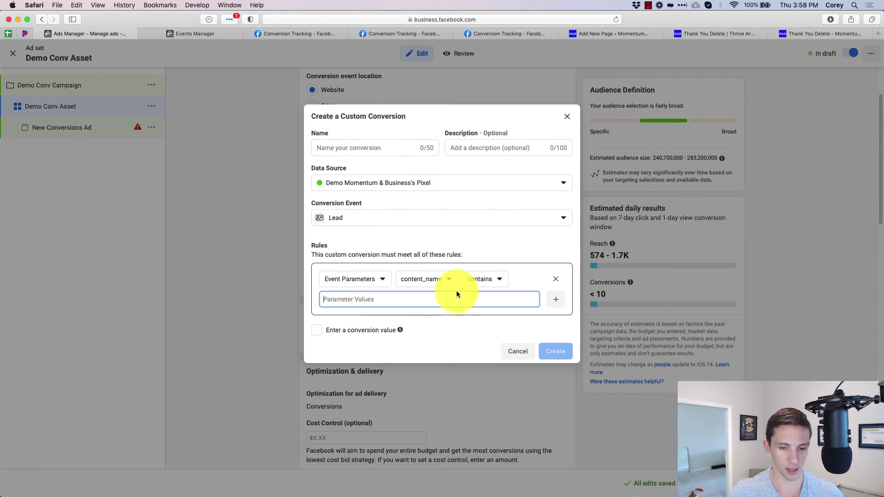
key("super+v")
key("Return")
left_click(484, 283)
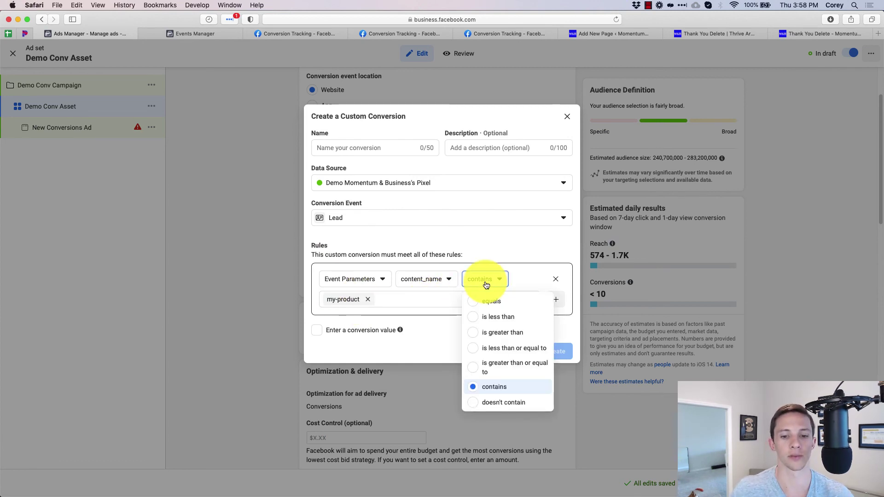
left_click(484, 300)
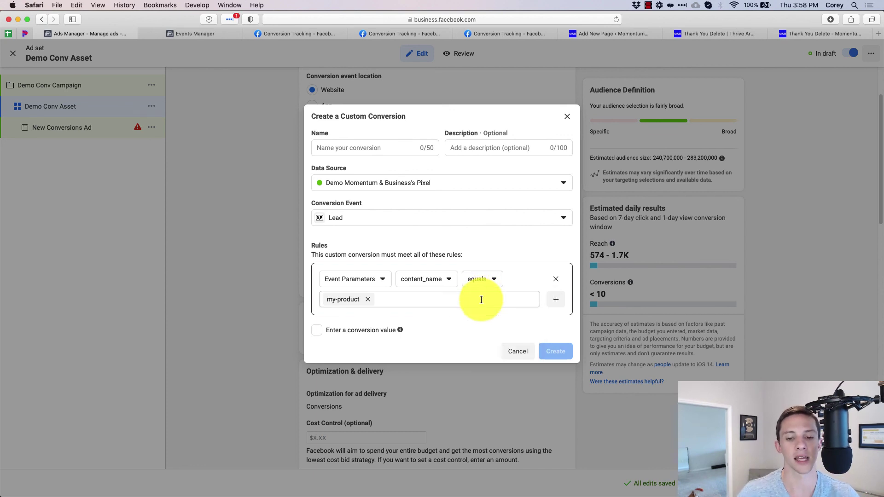
- Name the custom conversion "custom conversion from standard event for My-produ"
left_click(347, 147)
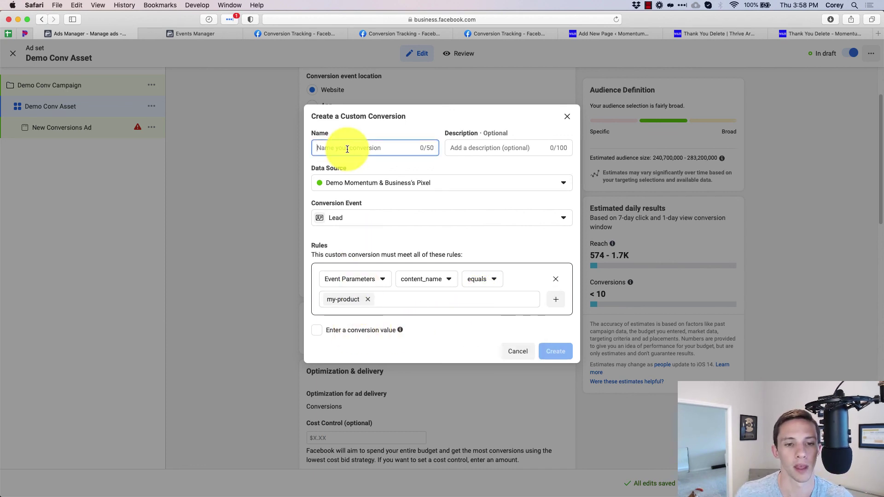
type("custom ")
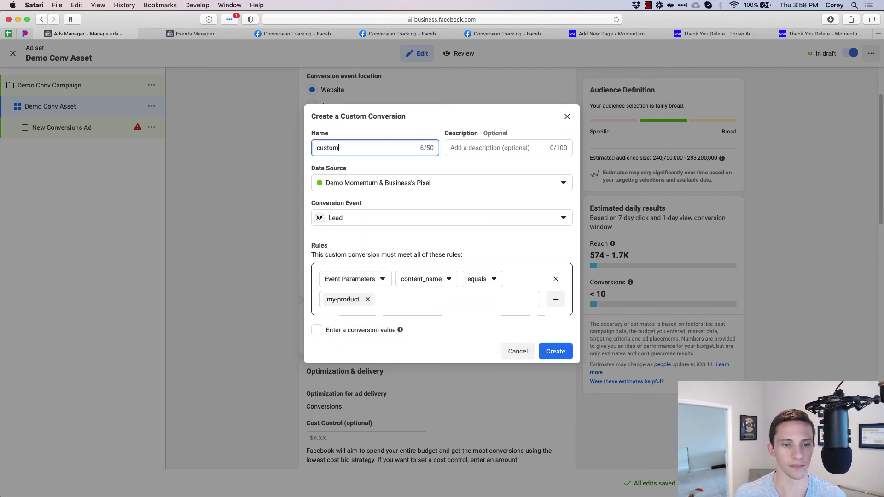
type("conv")
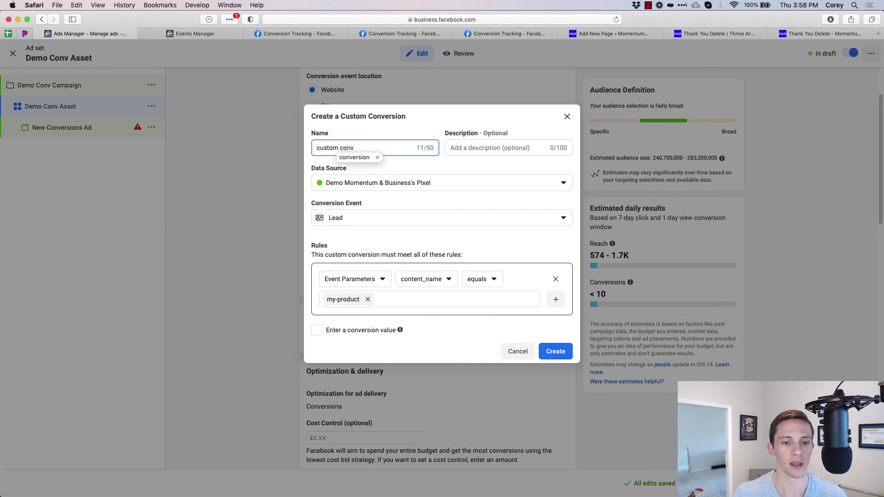
type("ersion ")
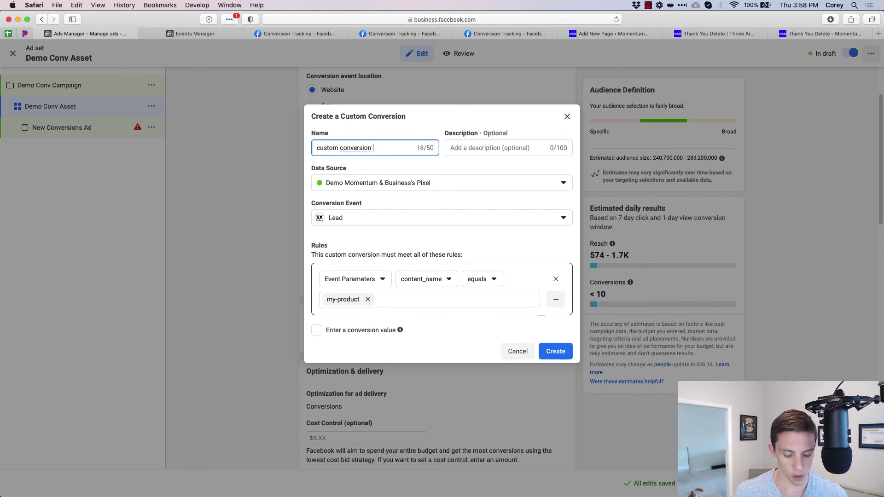
type("from stand")
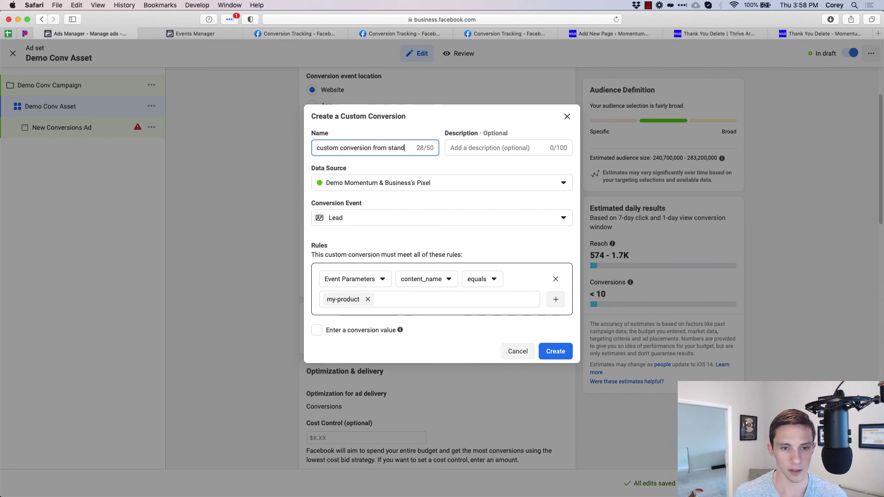
type("ard event for My")
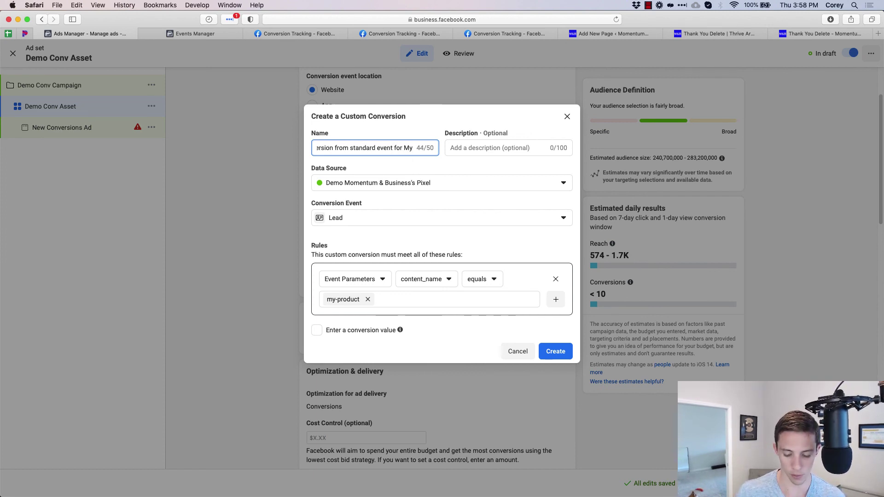
type("-produ")
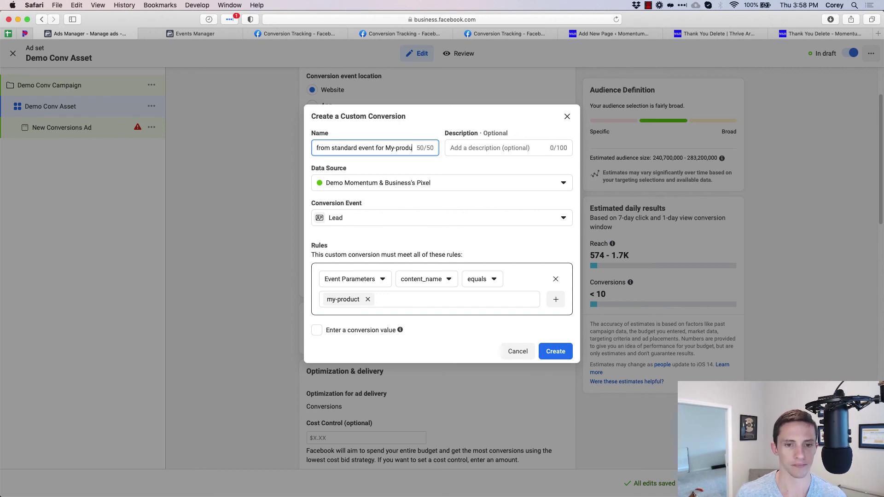
left_click(552, 352)
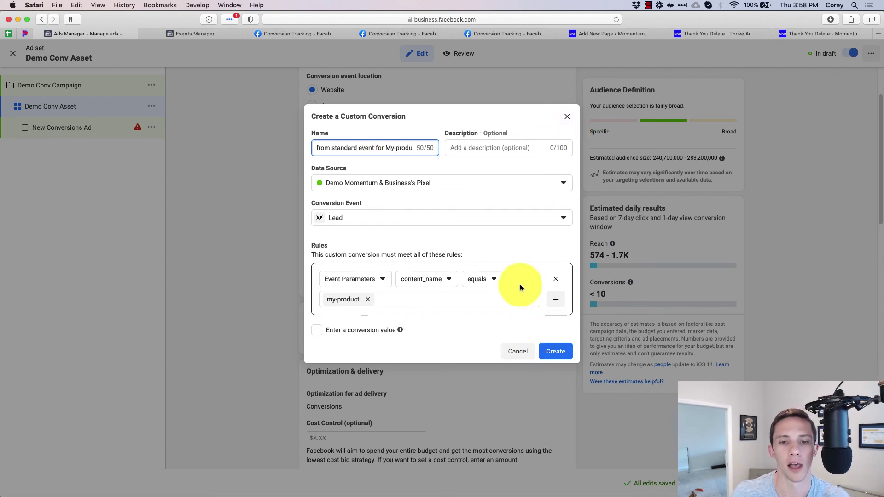